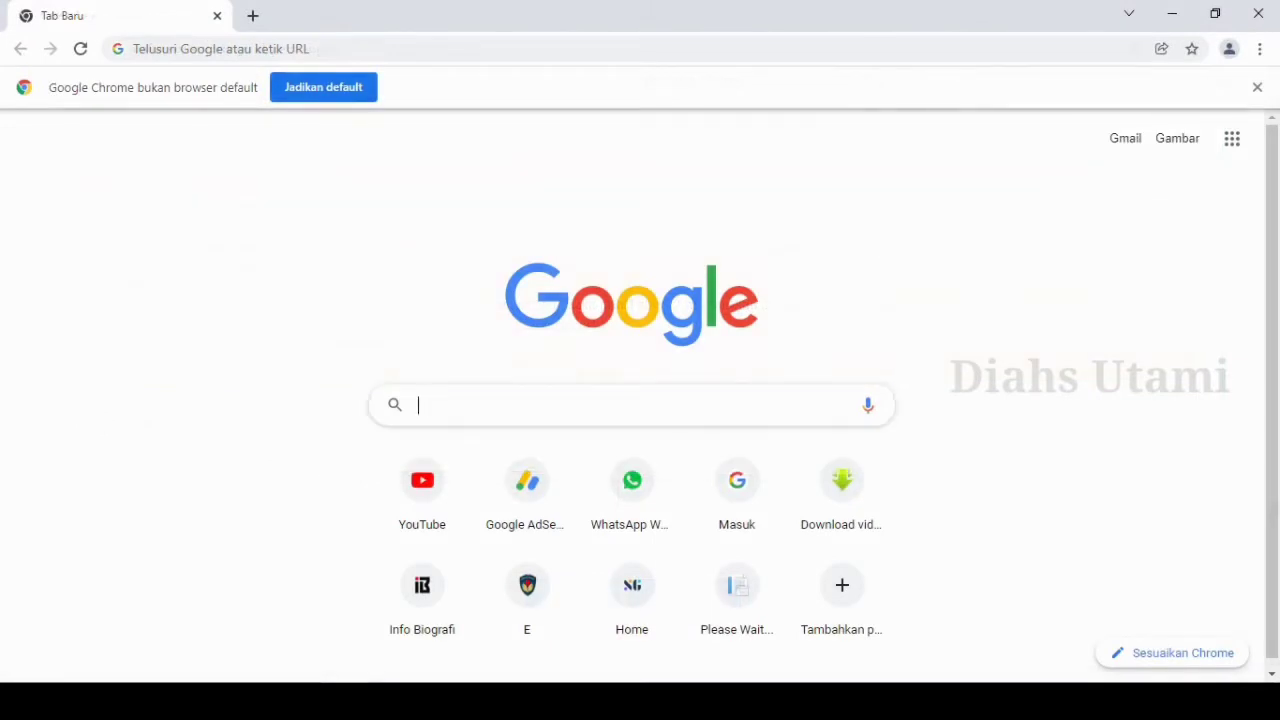
Search for "sscasn bkn go id", open the SSCASN portal and log in to the applicant account.
text(sscasn bkn go id)
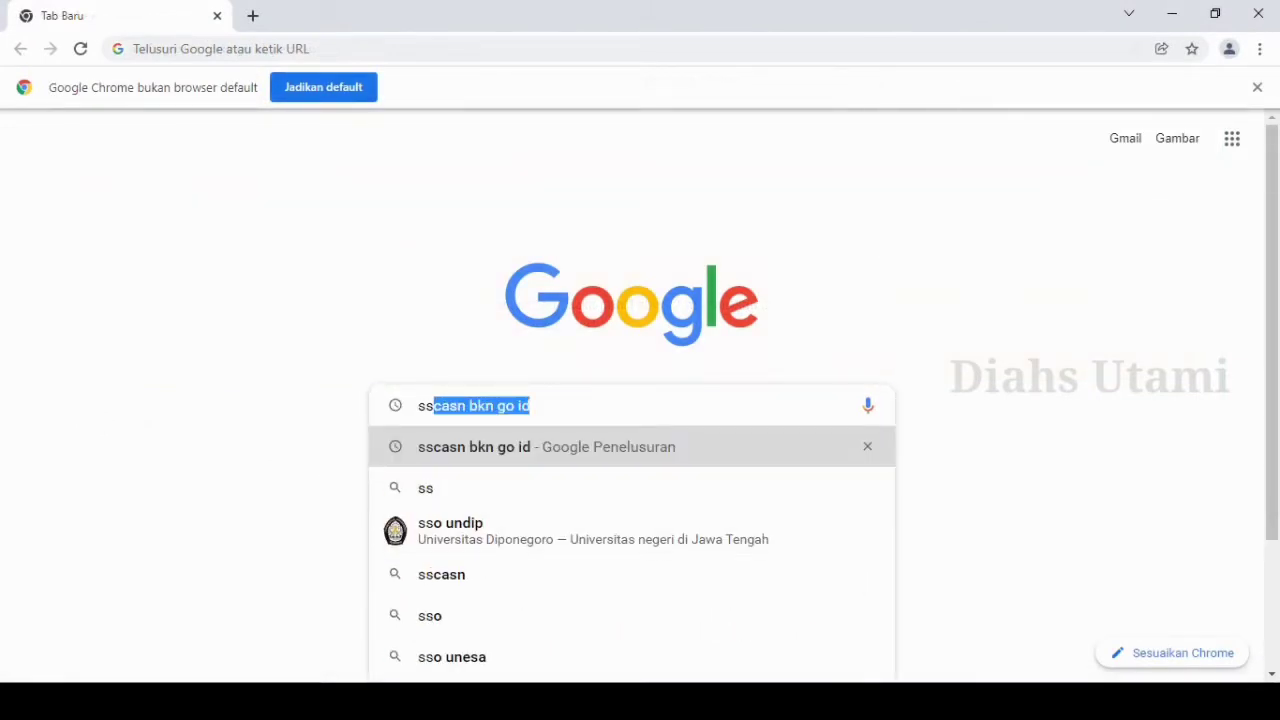
key(Return)
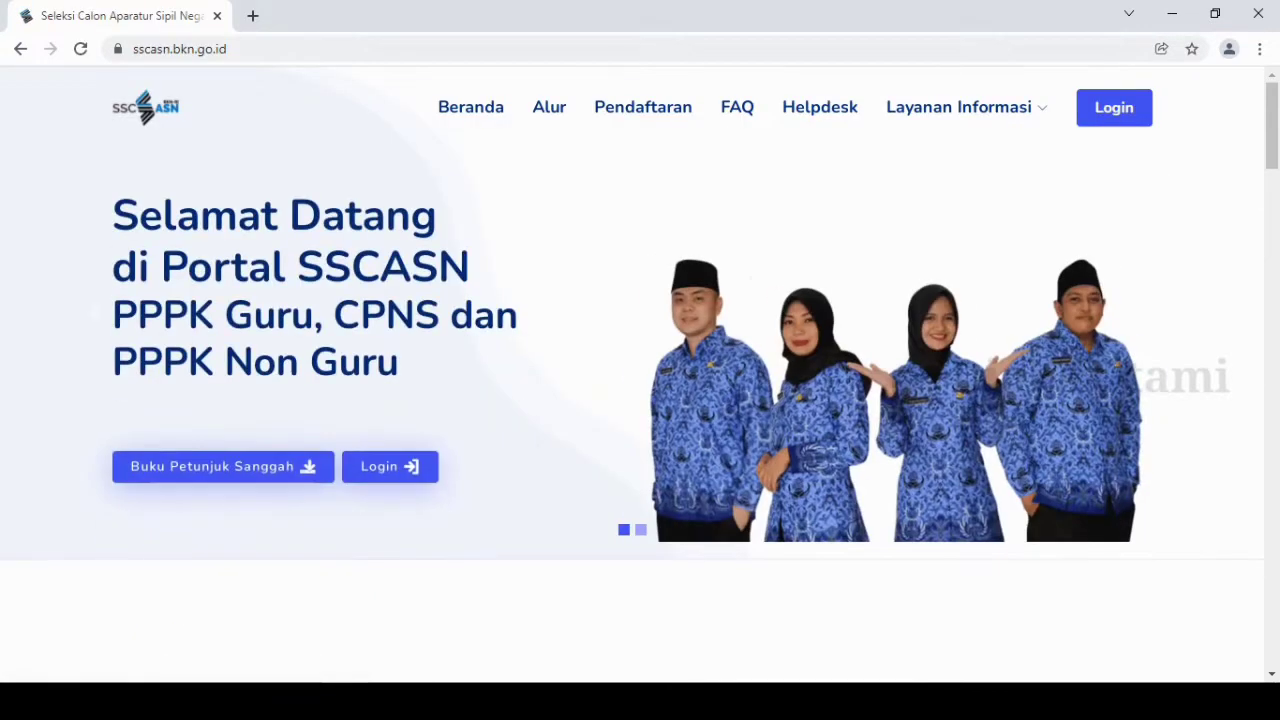
click(1114, 107)
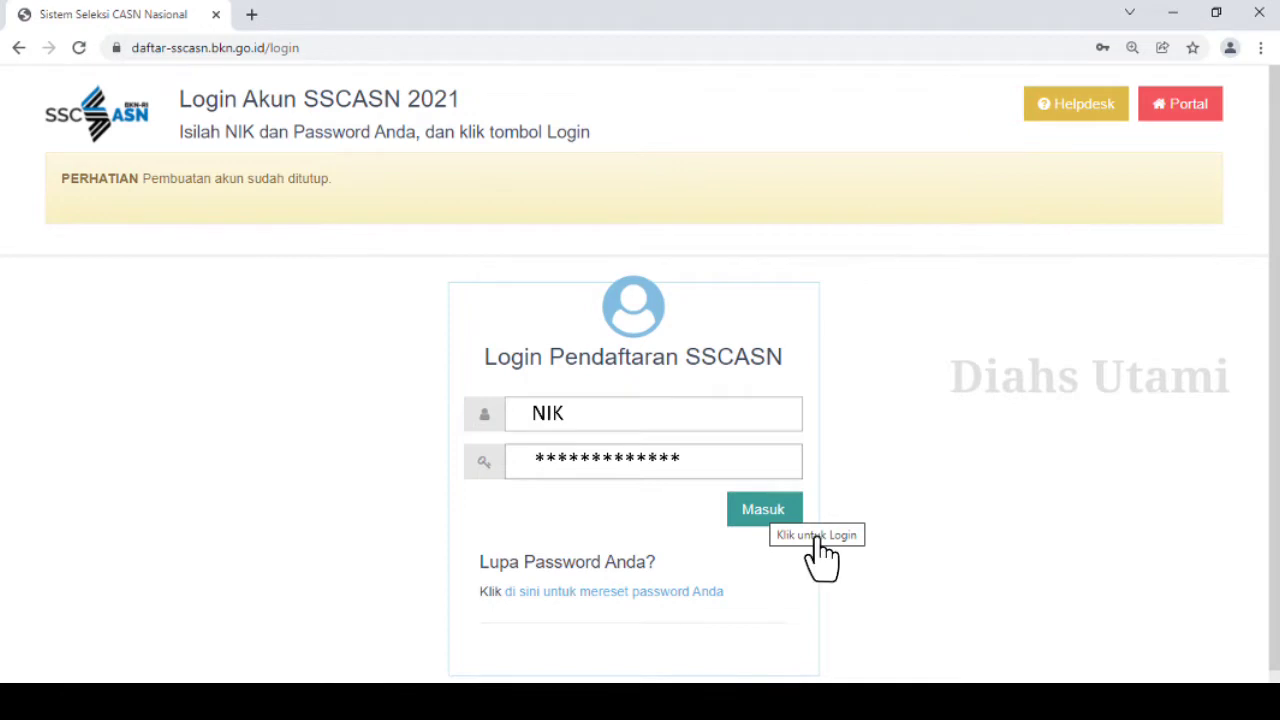
click(797, 516)
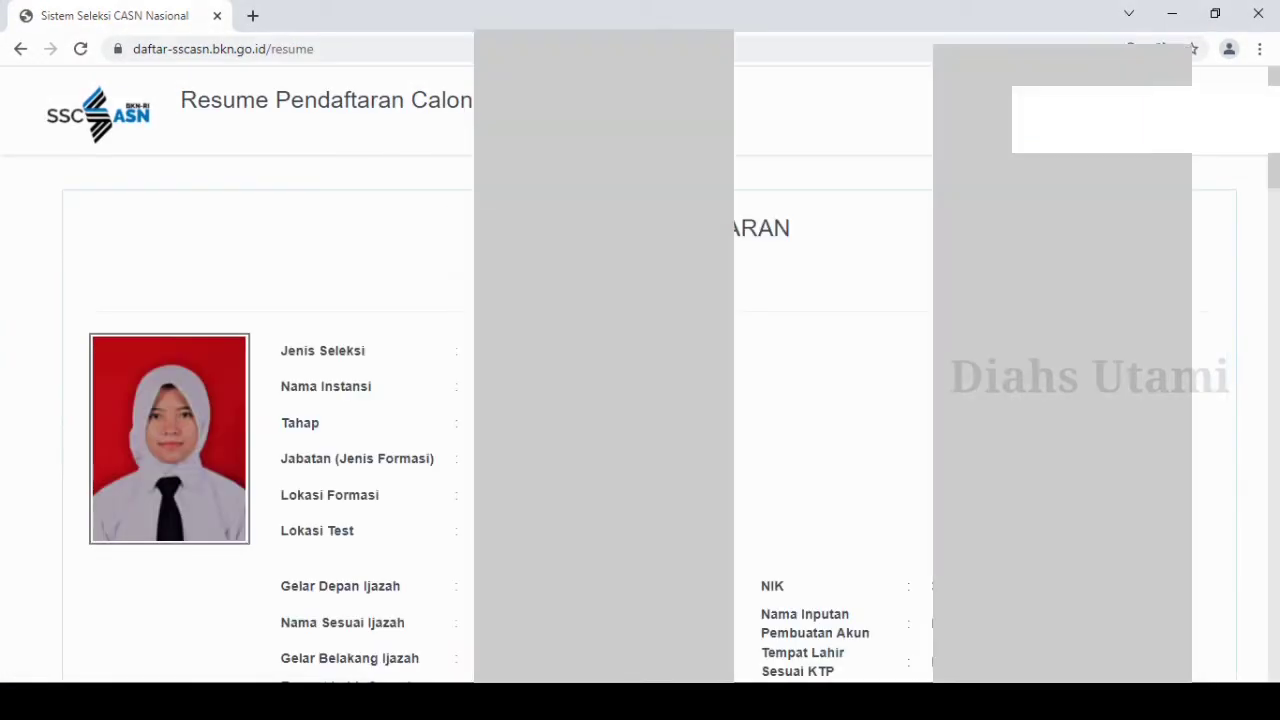
Review the registration resume from the personal data through the exam sections to the selection scores.
scroll(640, 370, down, 3)
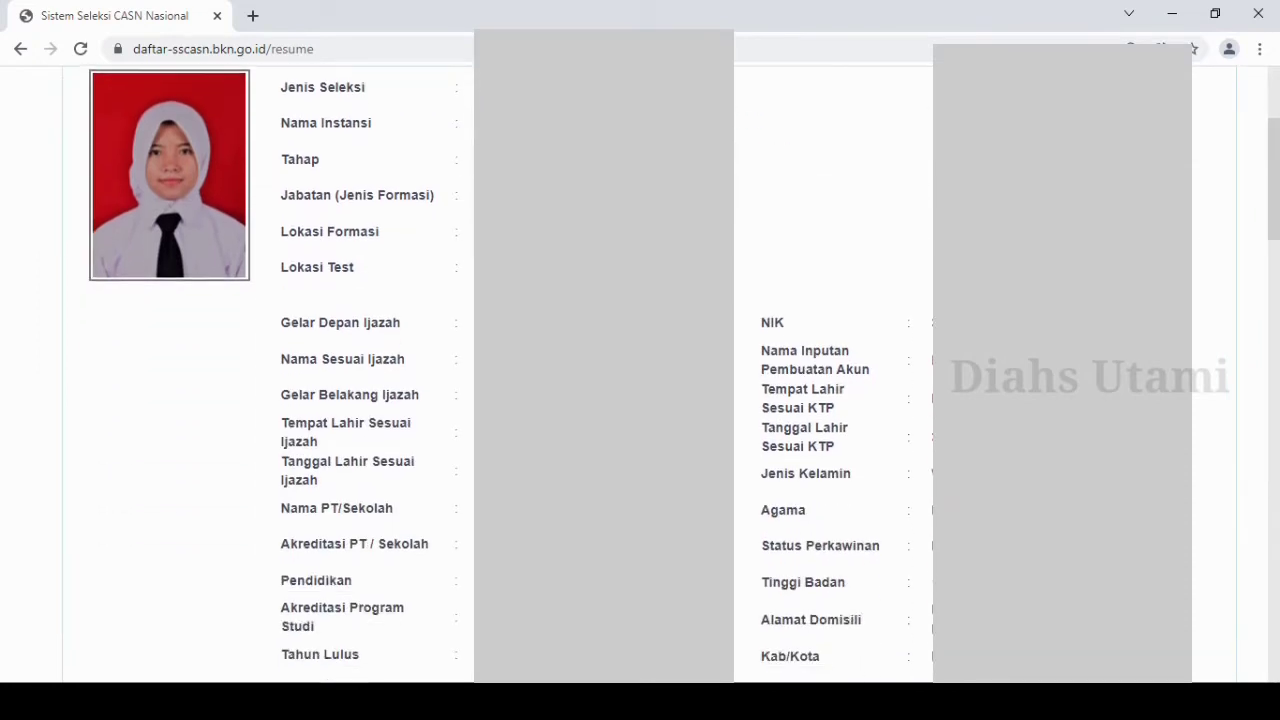
scroll(640, 370, down, 7)
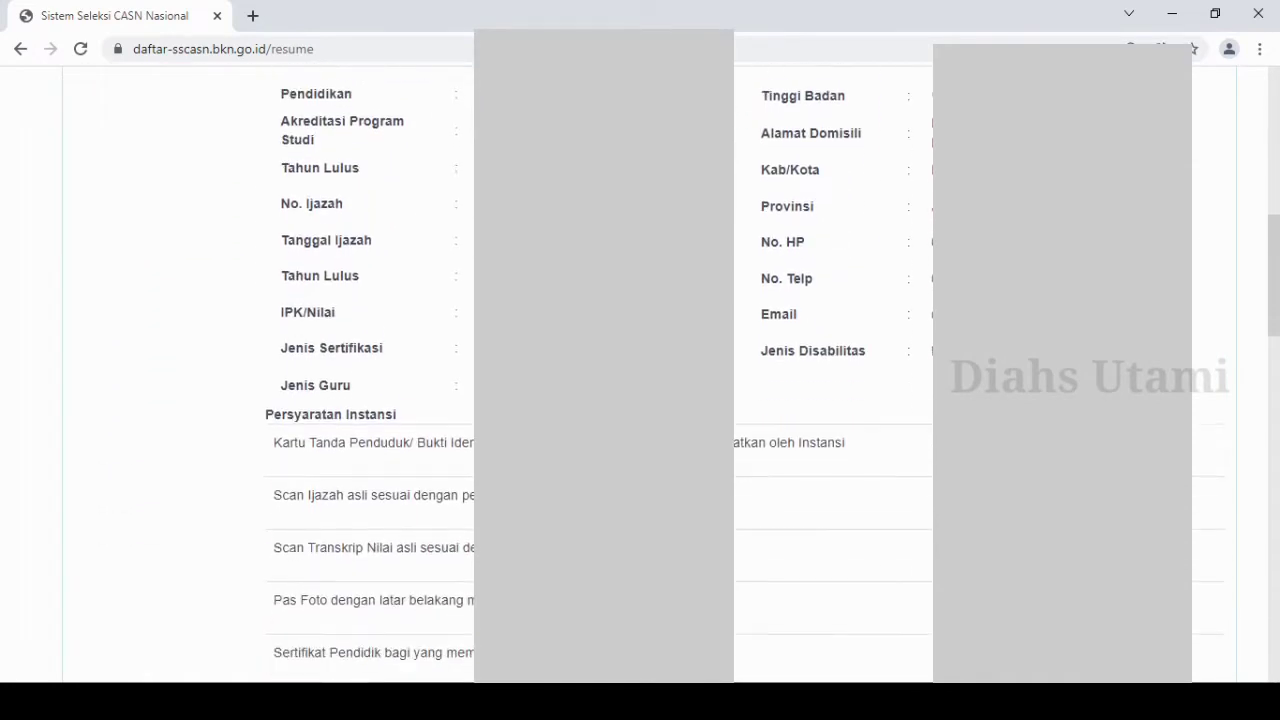
scroll(640, 370, down, 3)
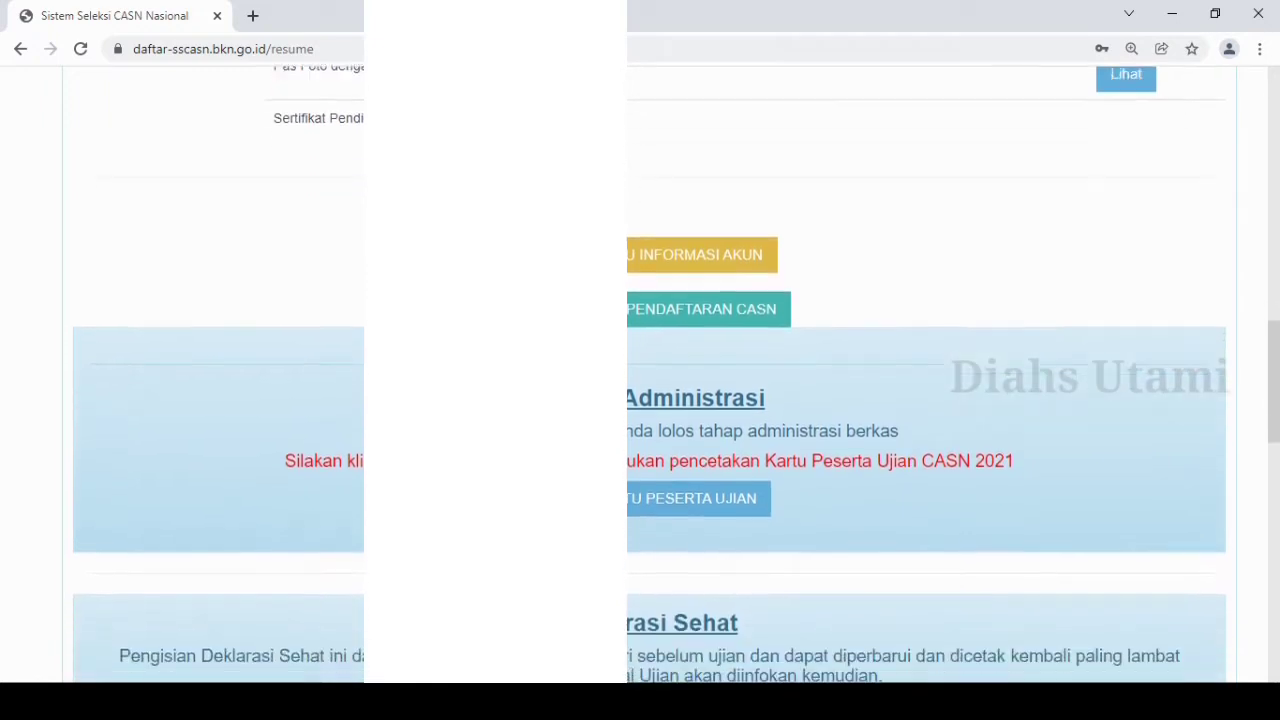
scroll(640, 370, down, 4)
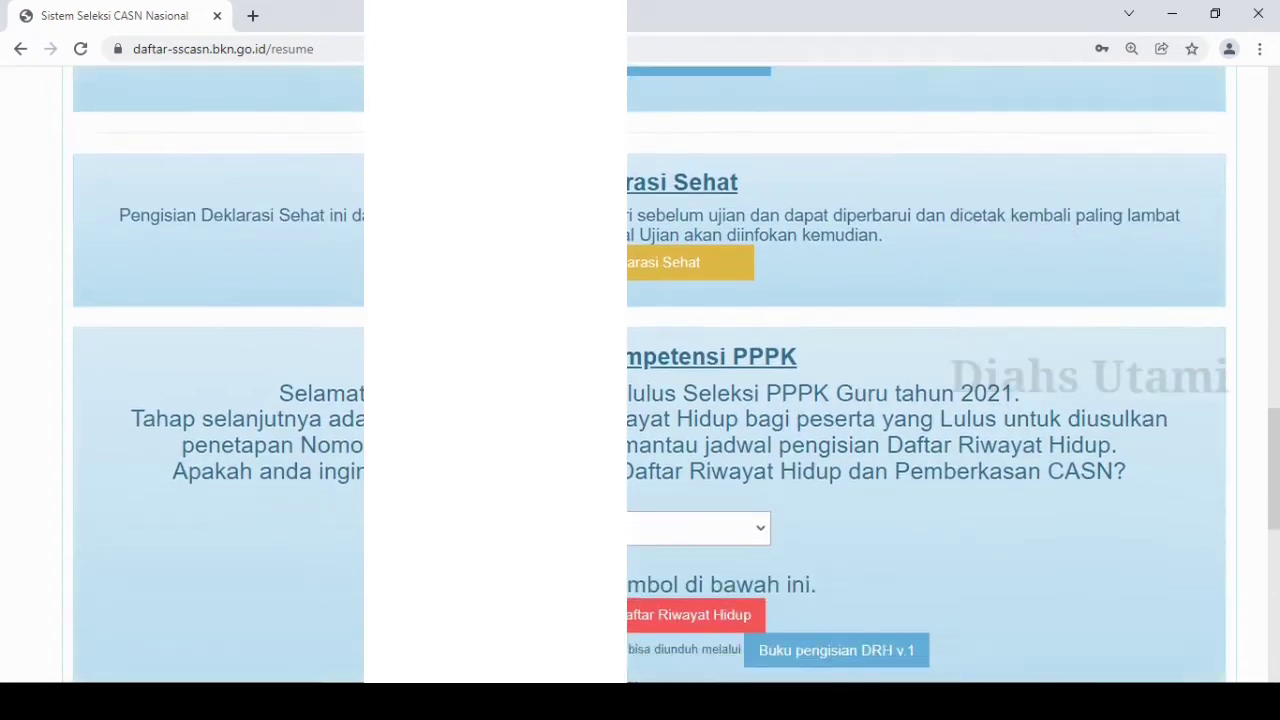
scroll(640, 370, down, 3)
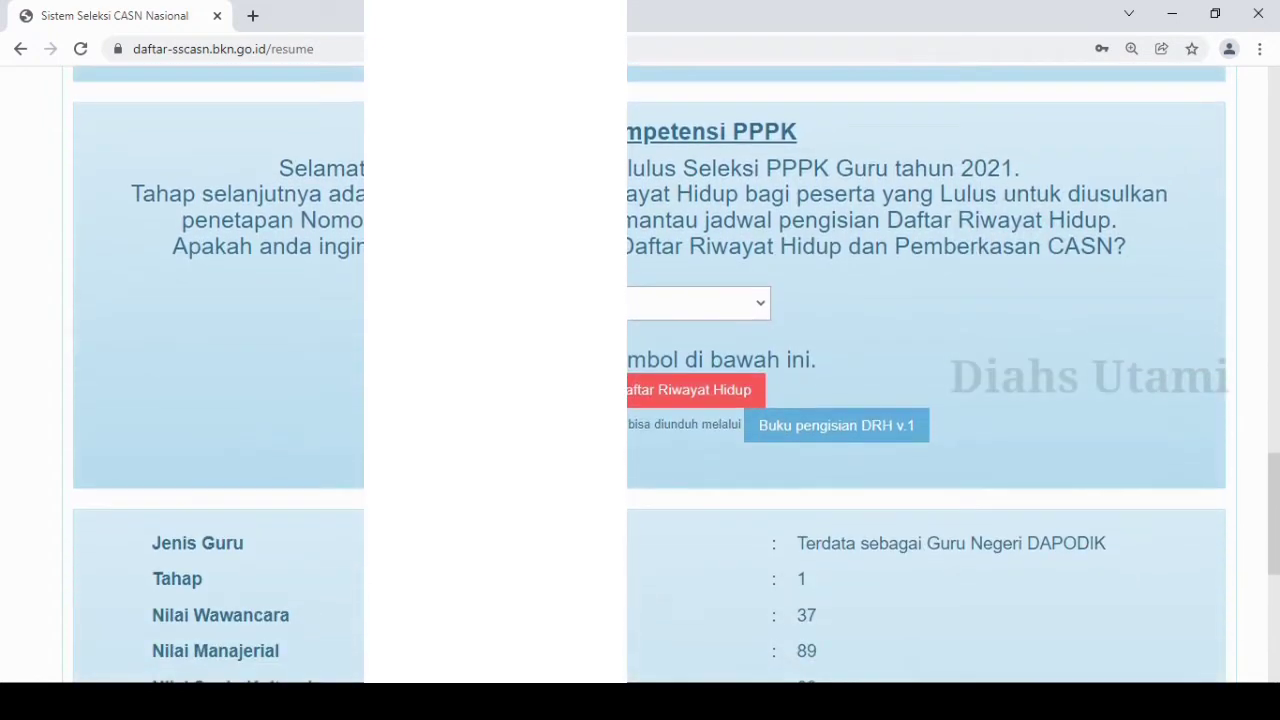
scroll(640, 370, down, 3)
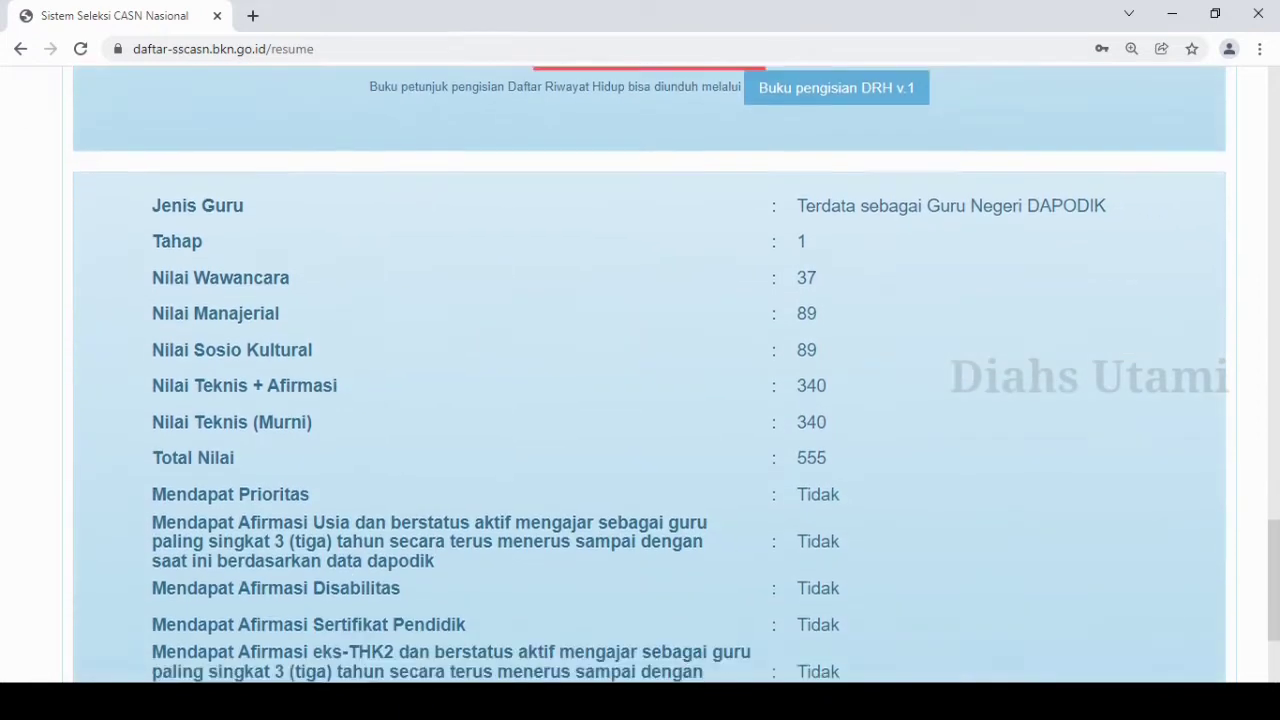
scroll(640, 370, down, 2)
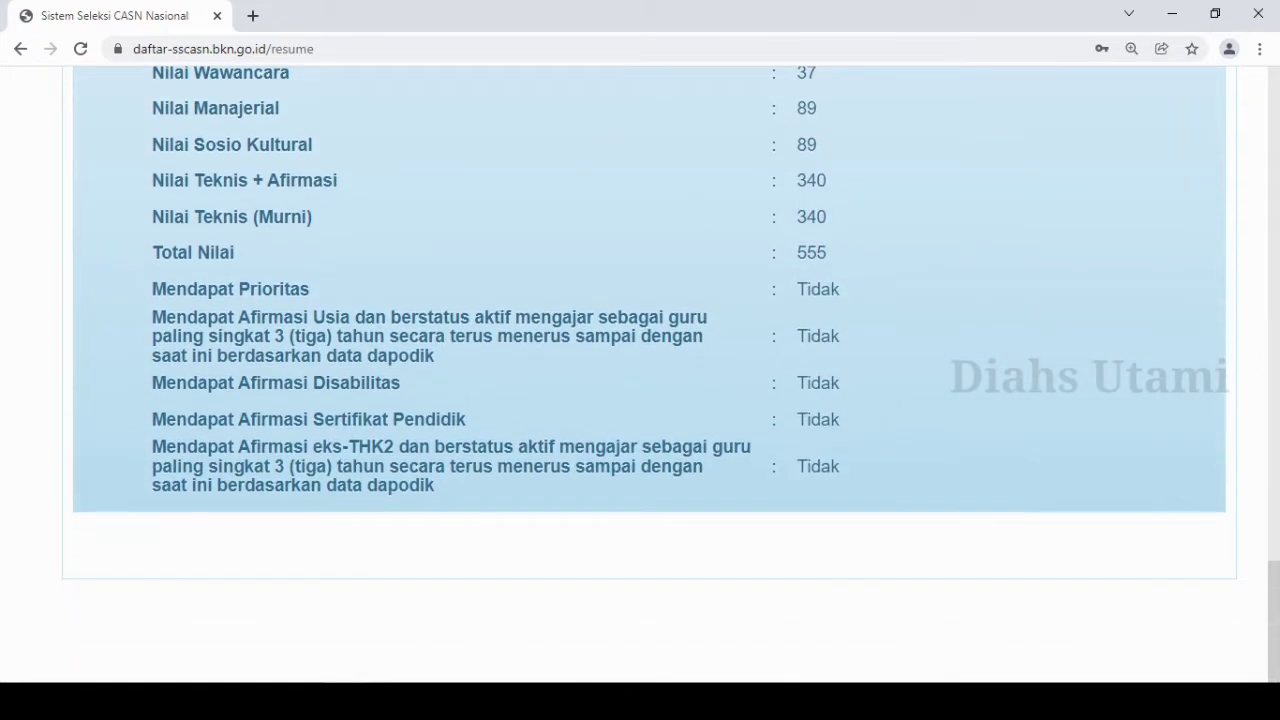
Check the options for continuing the Daftar Riwayat Hidup, keep Ya, and open the Pengisian Daftar Riwayat Hidup form.
scroll(640, 370, up, 5)
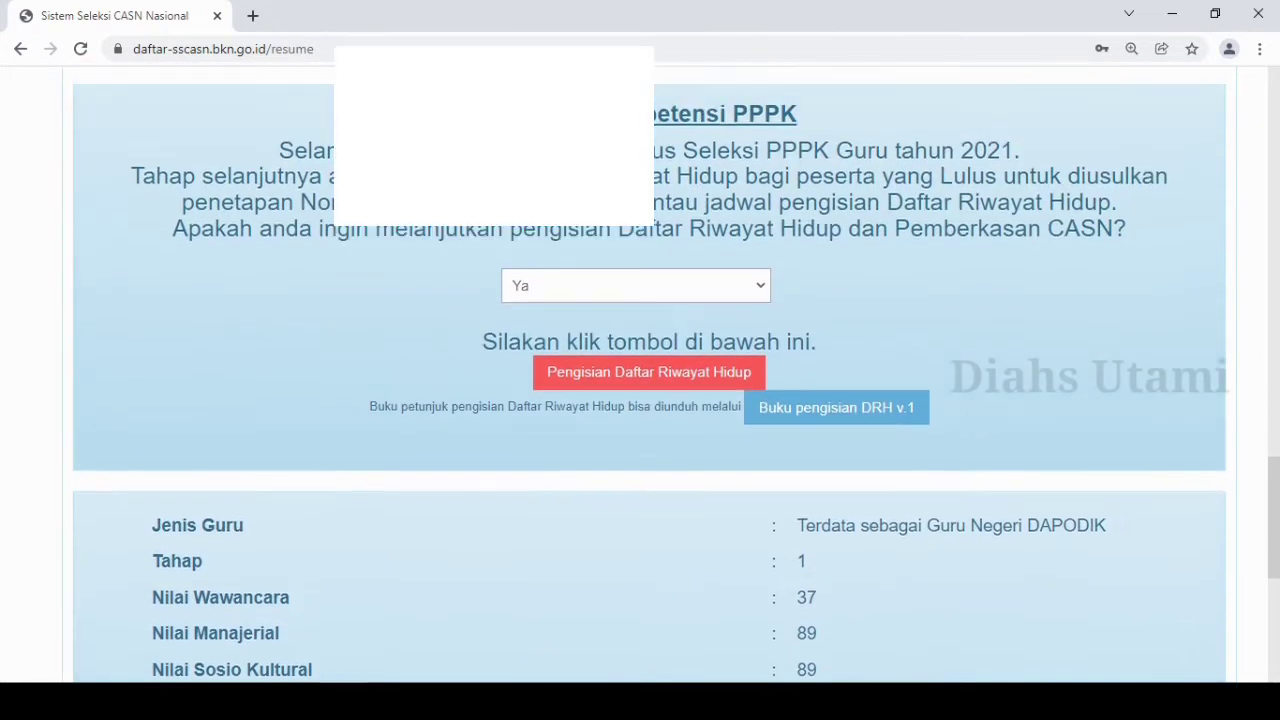
scroll(640, 370, up, 1)
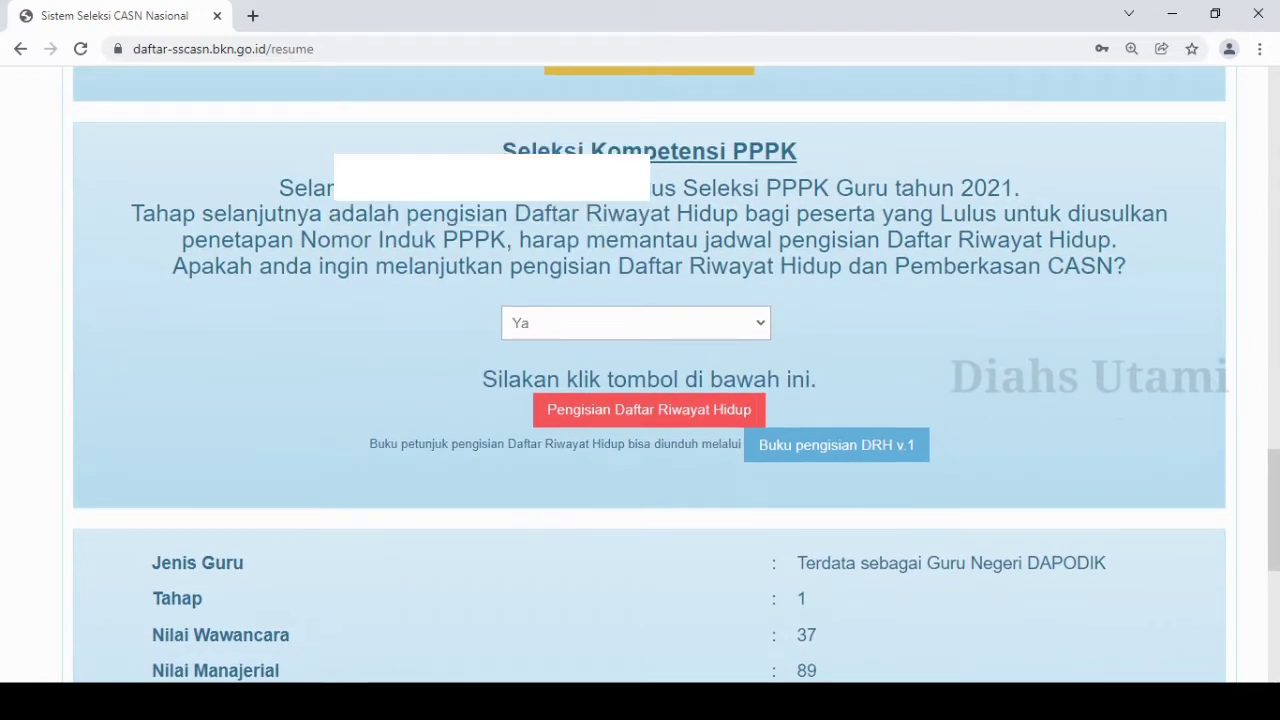
click(636, 323)
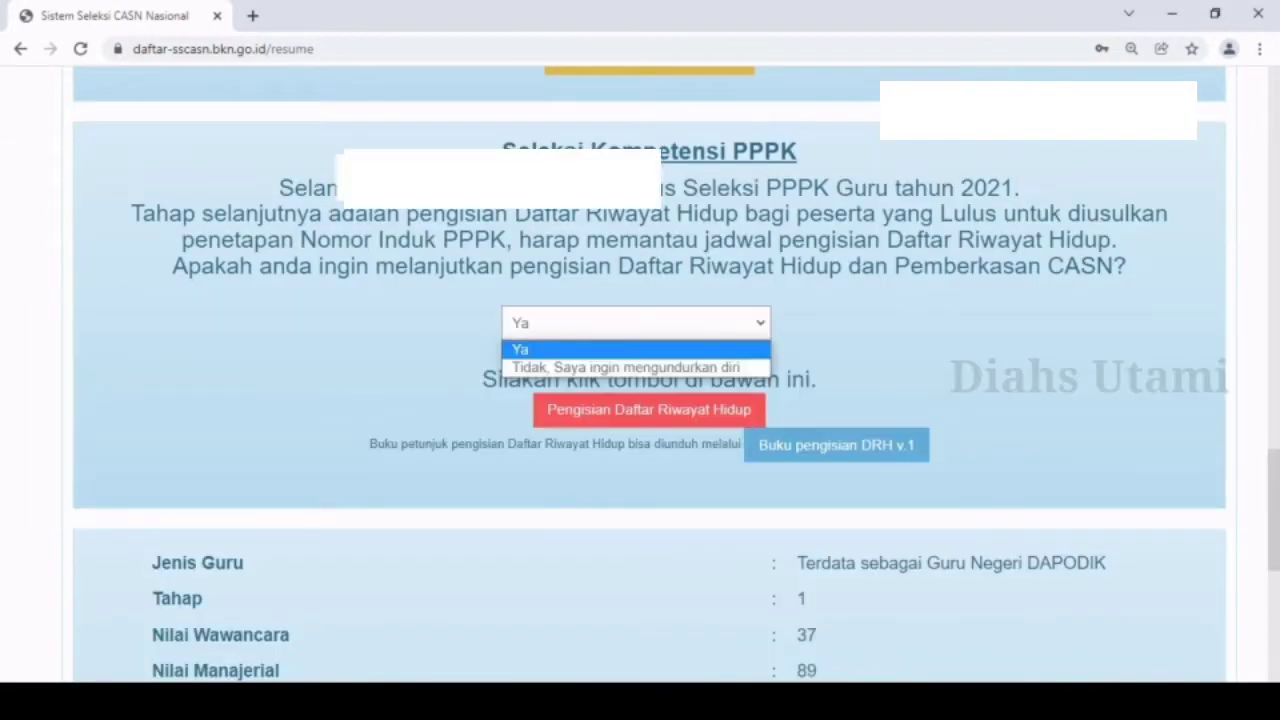
key(Escape)
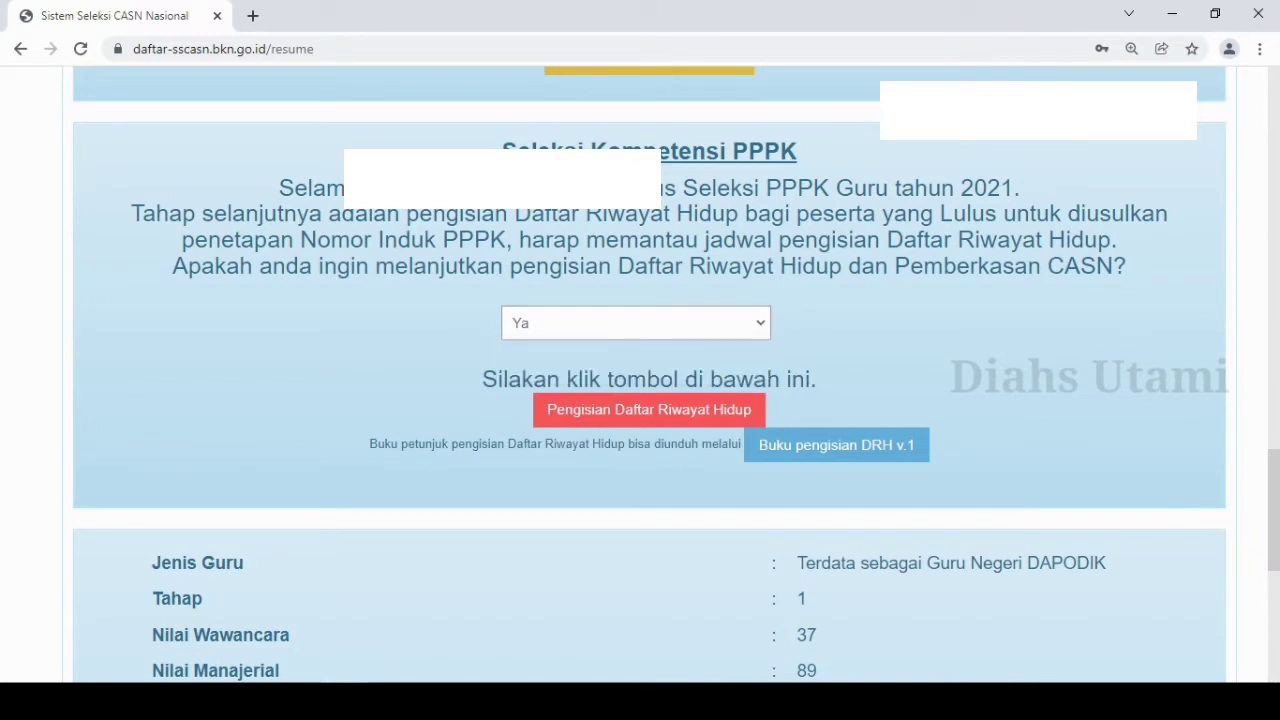
click(640, 410)
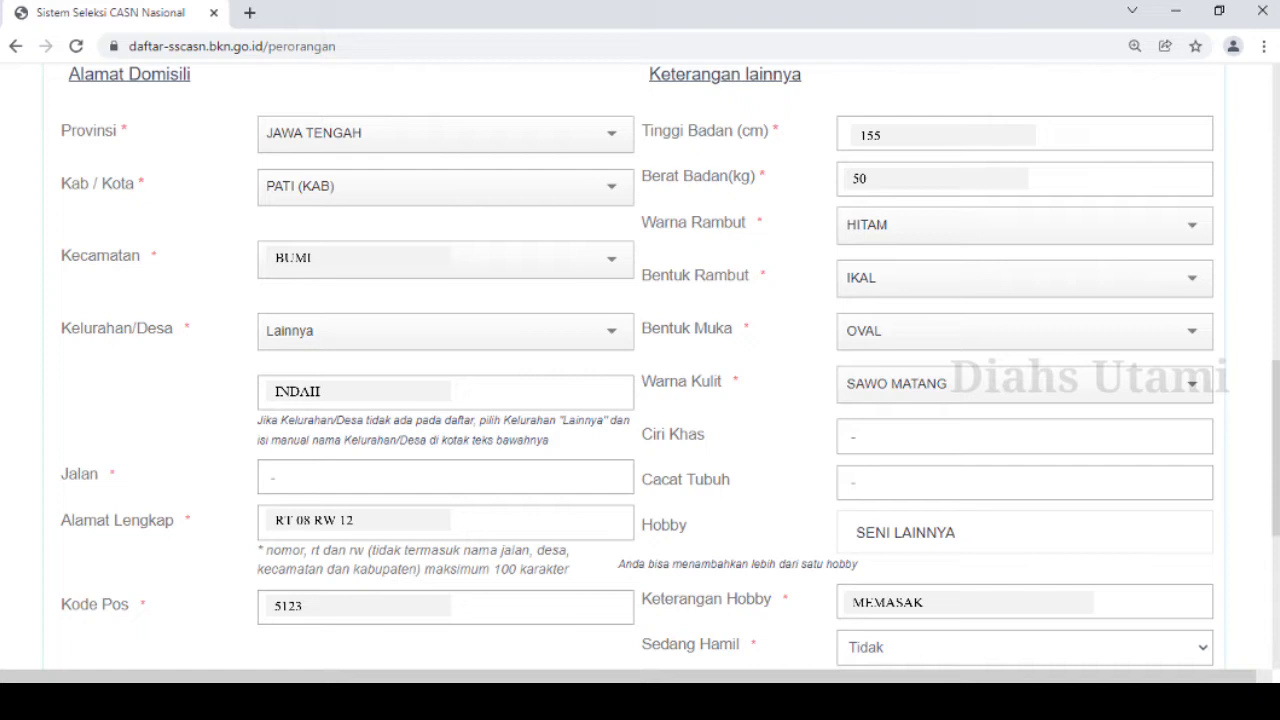
Enter the displayed CAPTCHA code below the personal data form and continue to the education history page.
scroll(640, 370, down, 5)
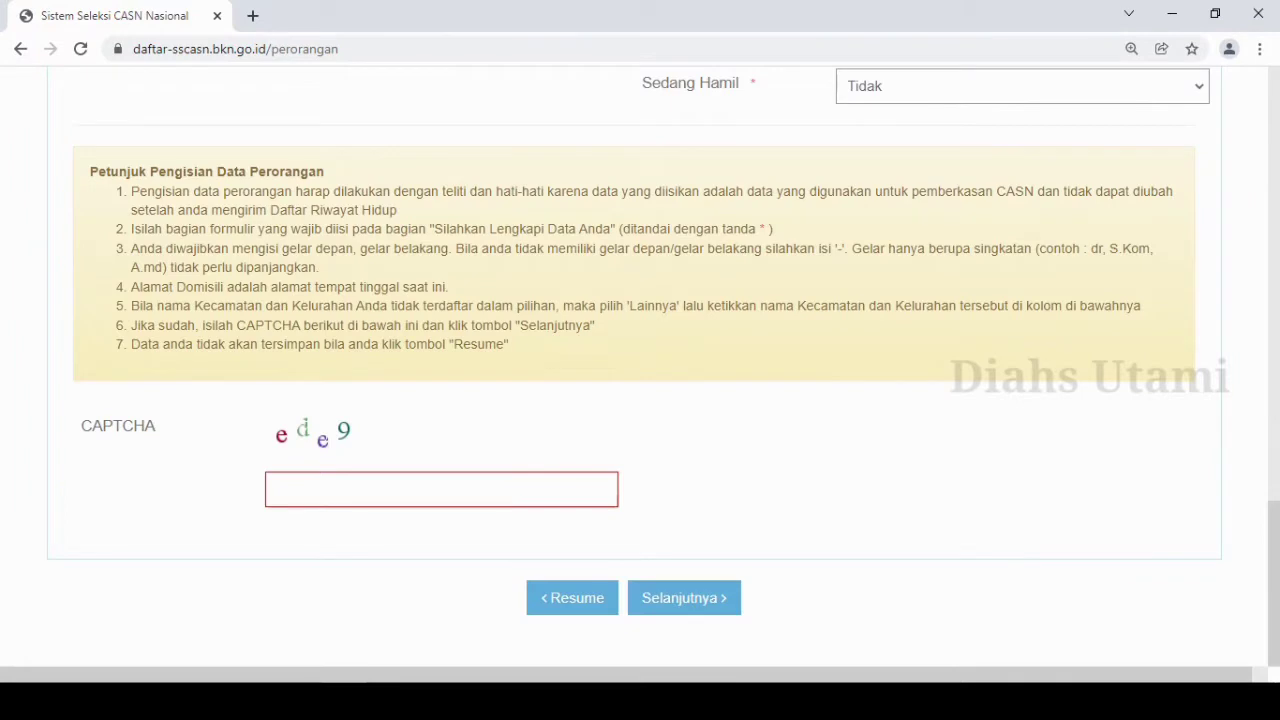
click(441, 490)
text(ede9)
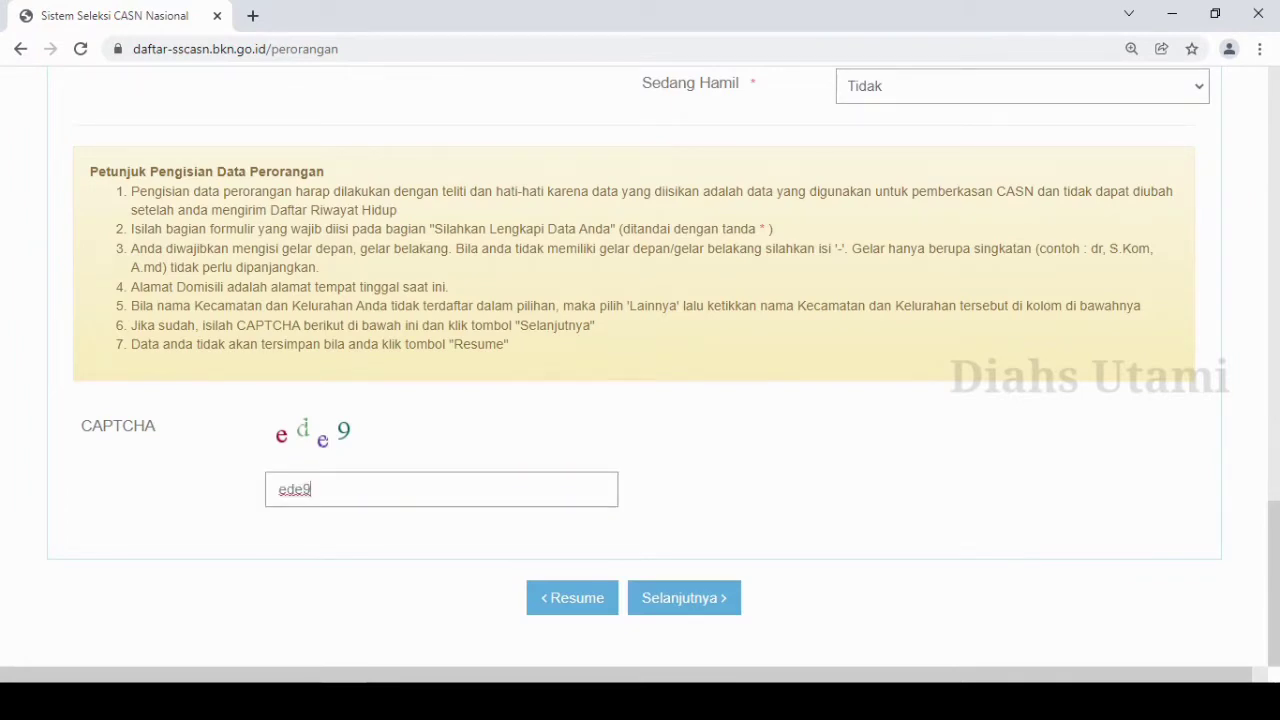
click(684, 603)
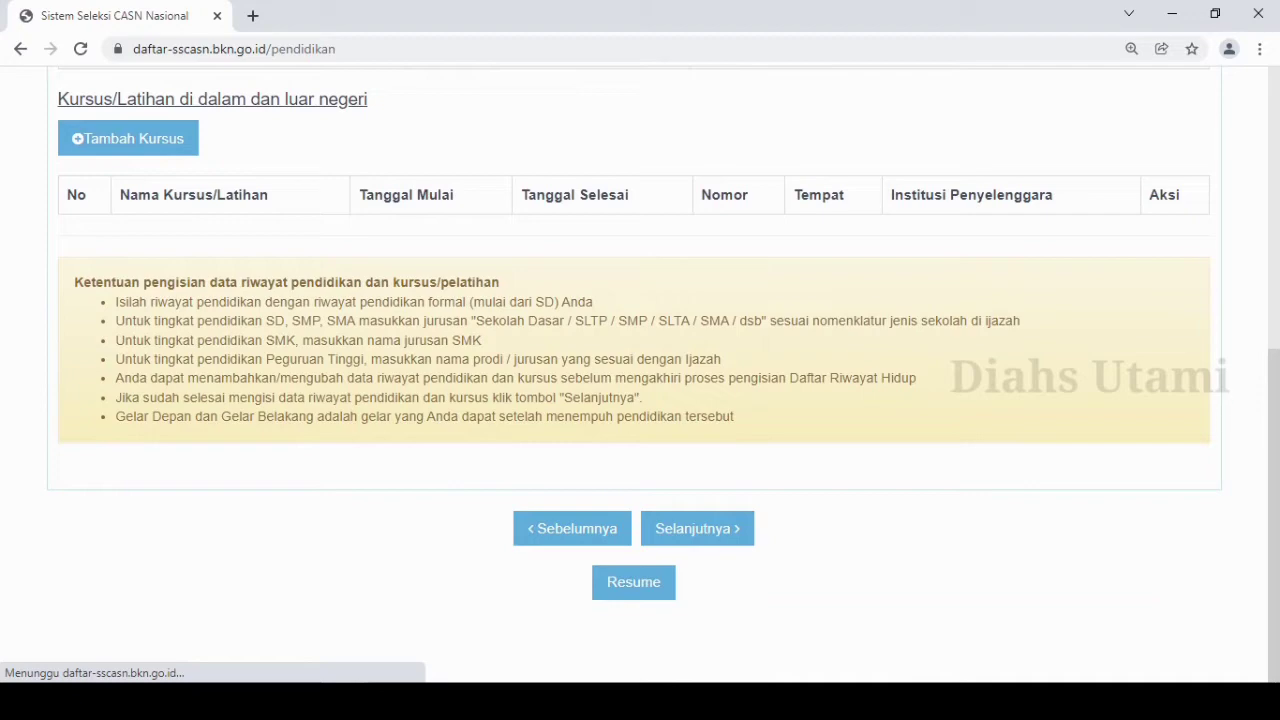
Edit the S-1/Sarjana education entry with Gelar Depan "-" and Gelar Belakang "S.Pd", complete the required diploma details, and save it.
drag(1274, 516, 1274, 291)
click(1155, 402)
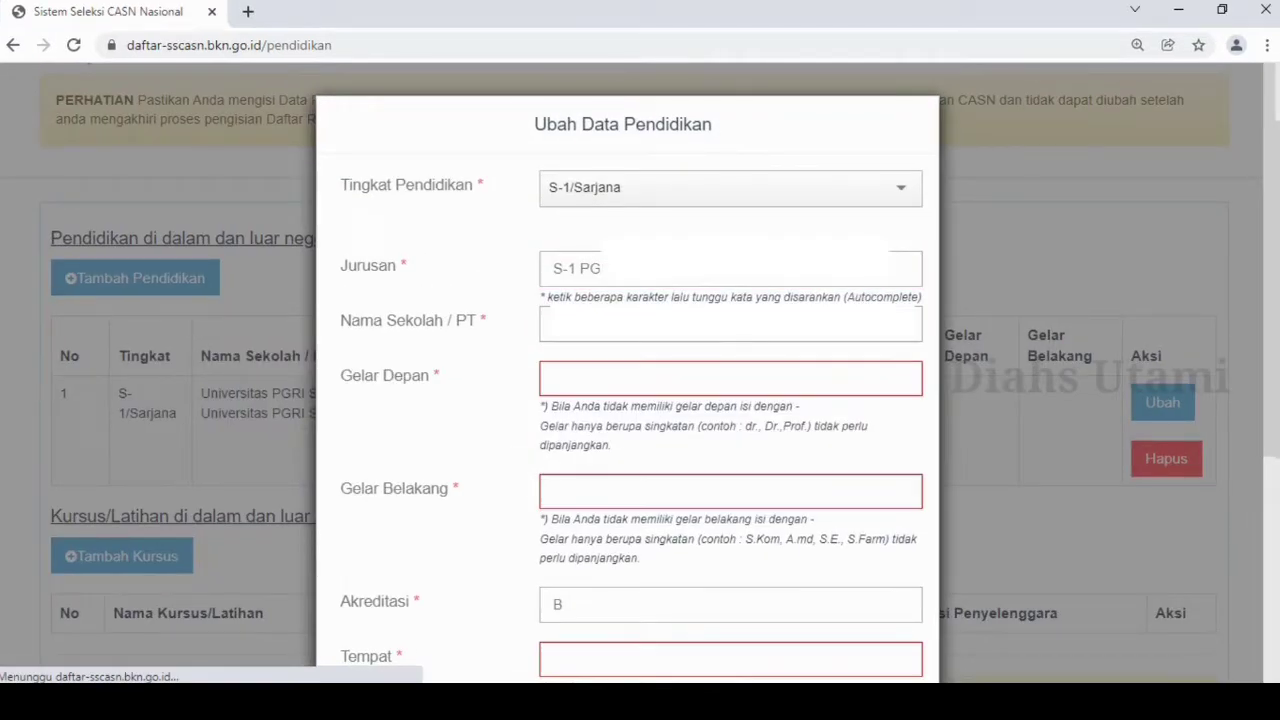
text(-)
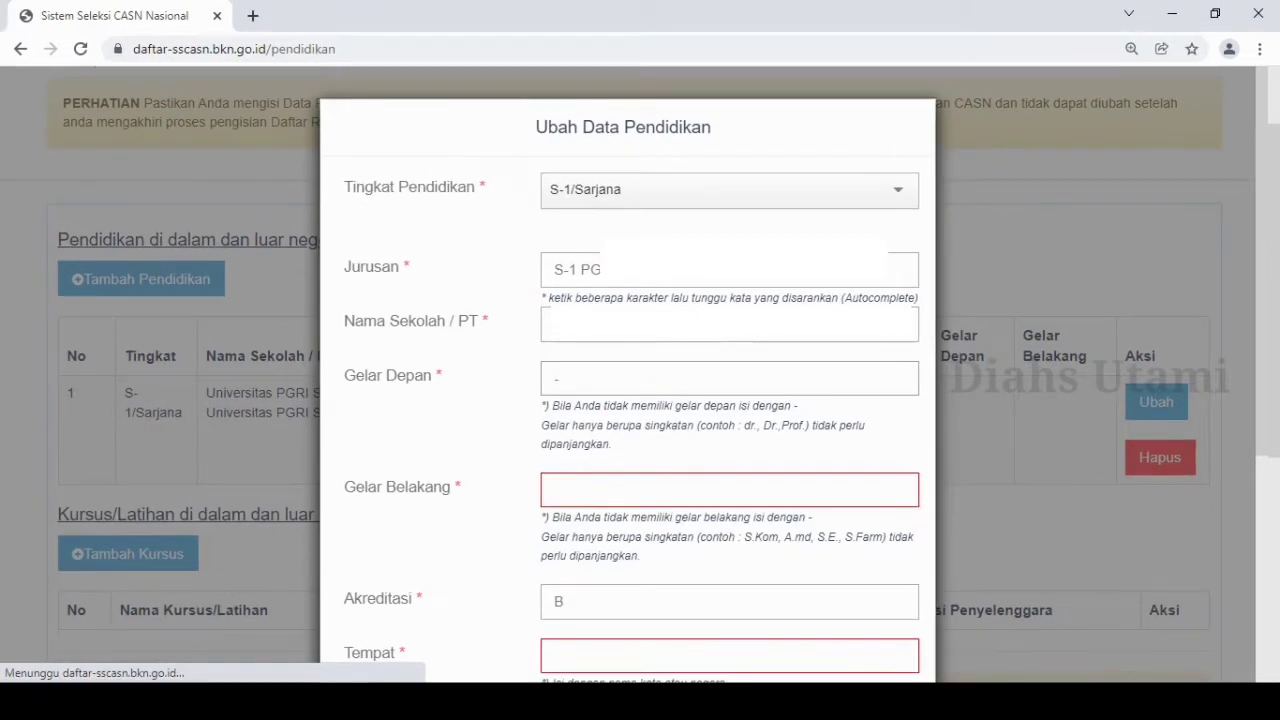
key(Tab)
text(S.Pd)
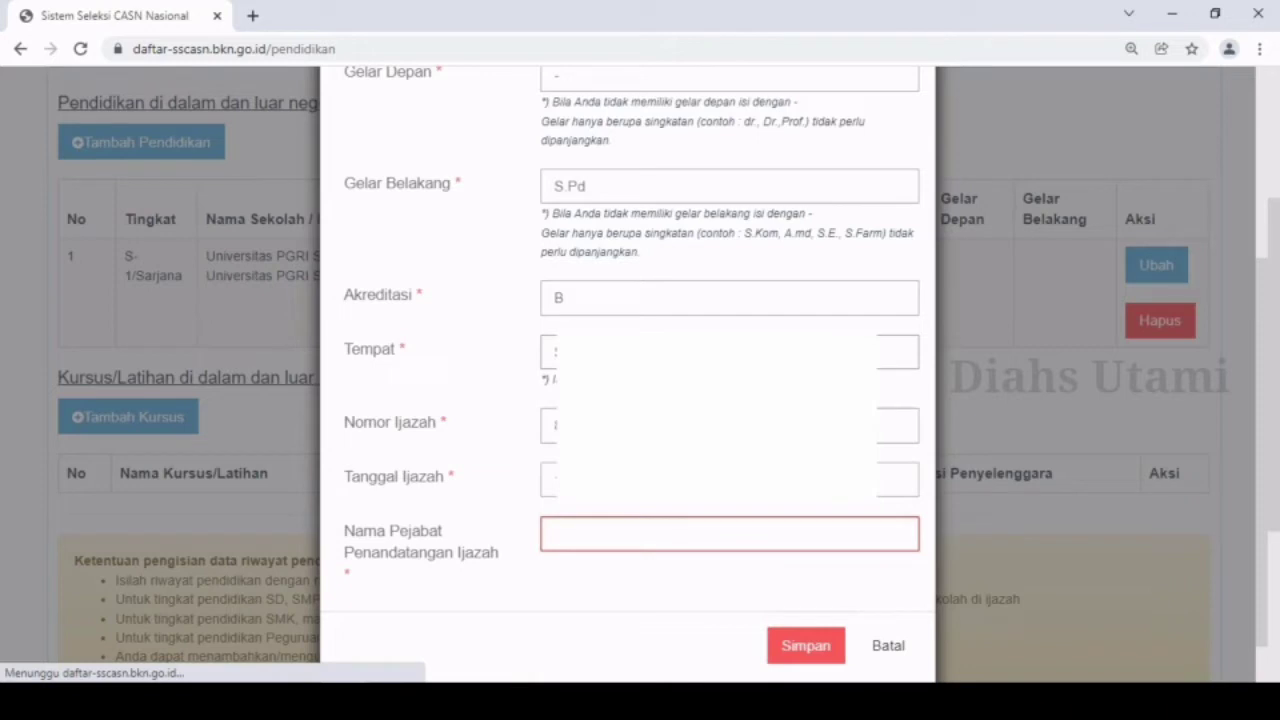
click(800, 648)
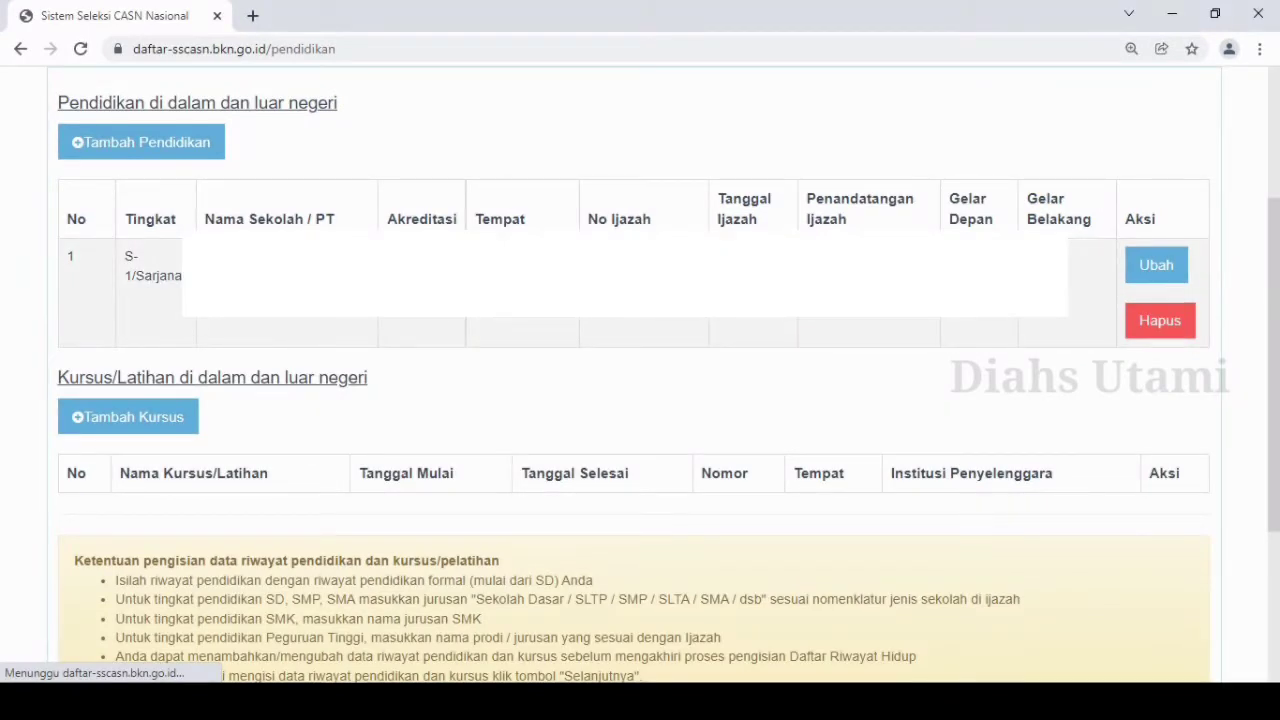
Start a new education entry with Tingkat Pendidikan set to Sekolah Dasar.
click(141, 142)
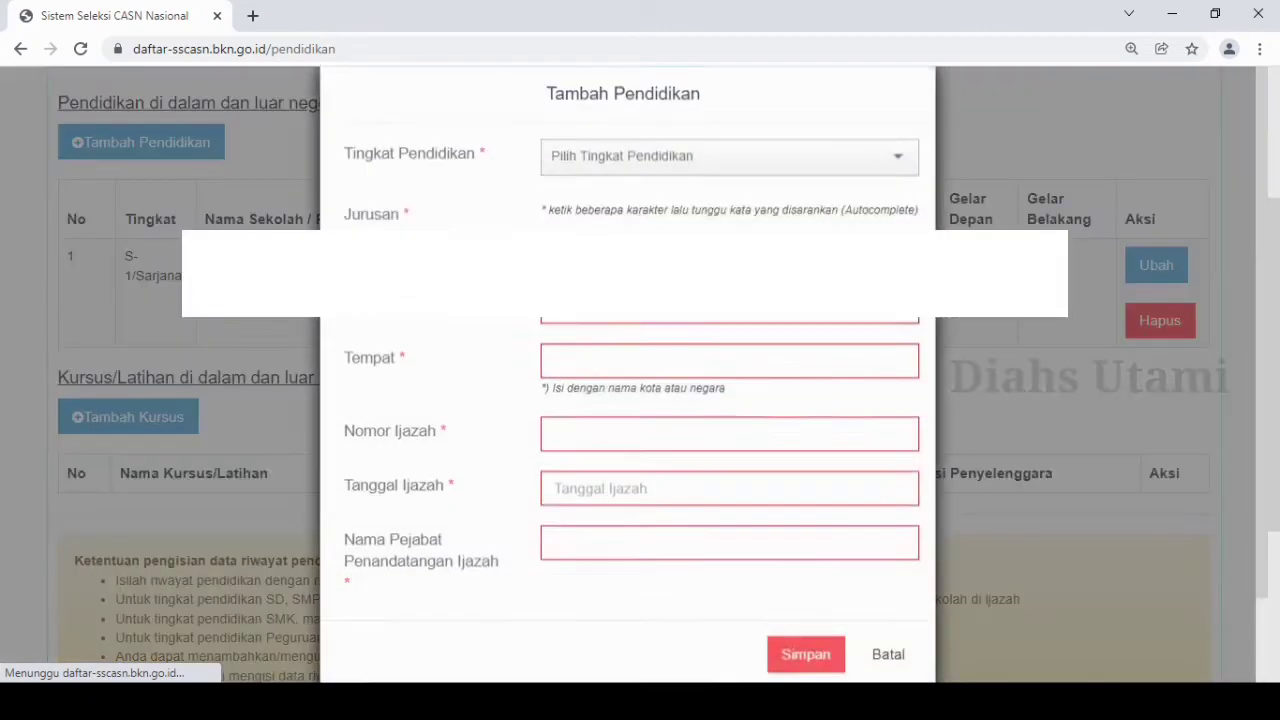
click(730, 190)
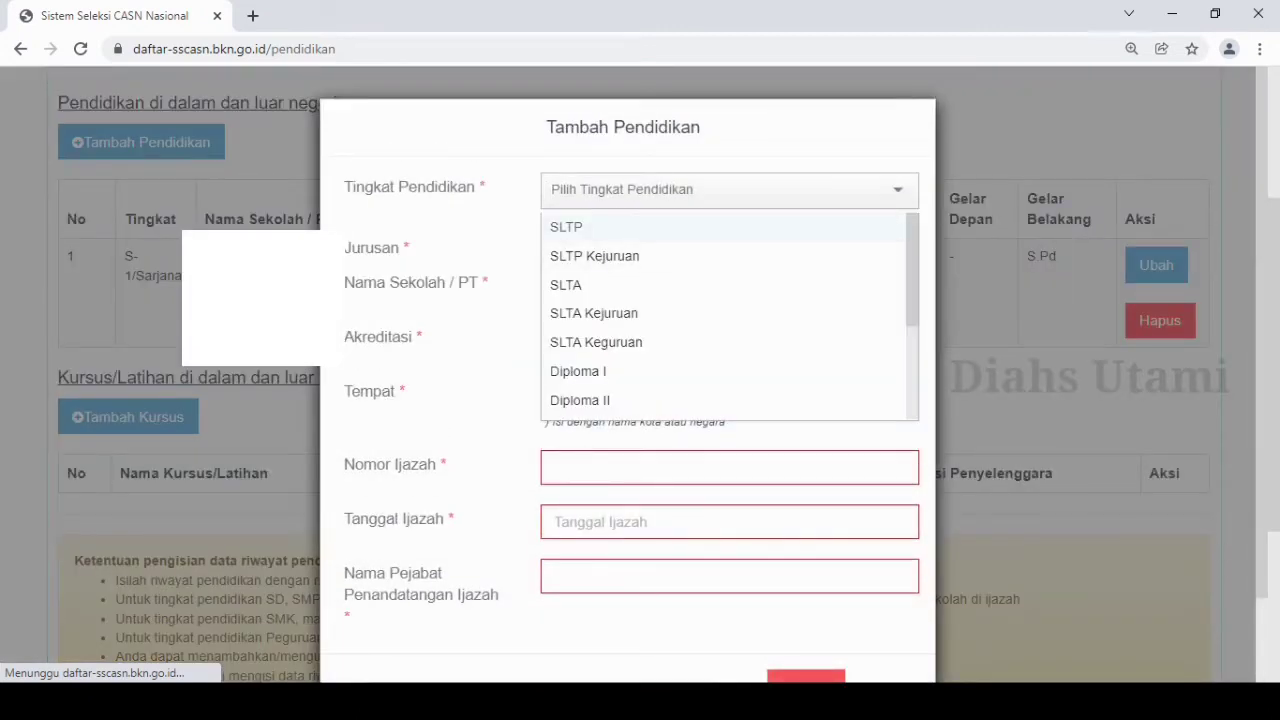
drag(912, 268, 912, 347)
scroll(730, 315, down, 1)
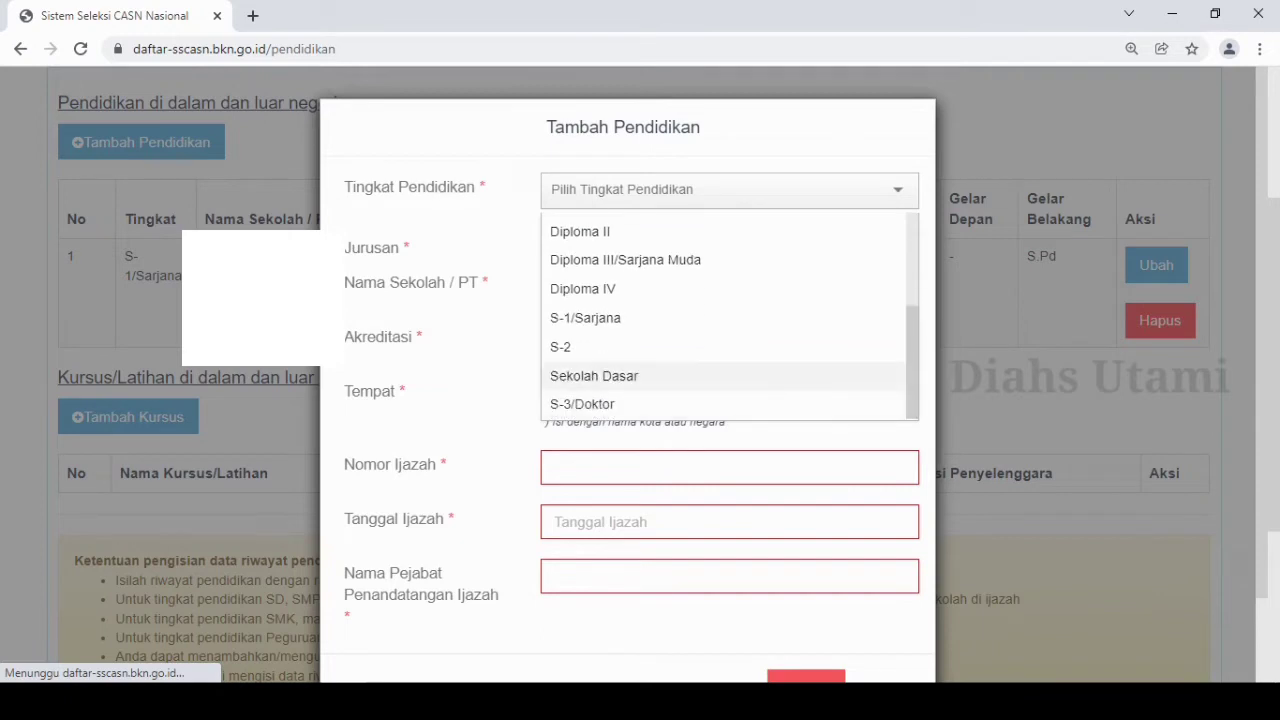
click(594, 374)
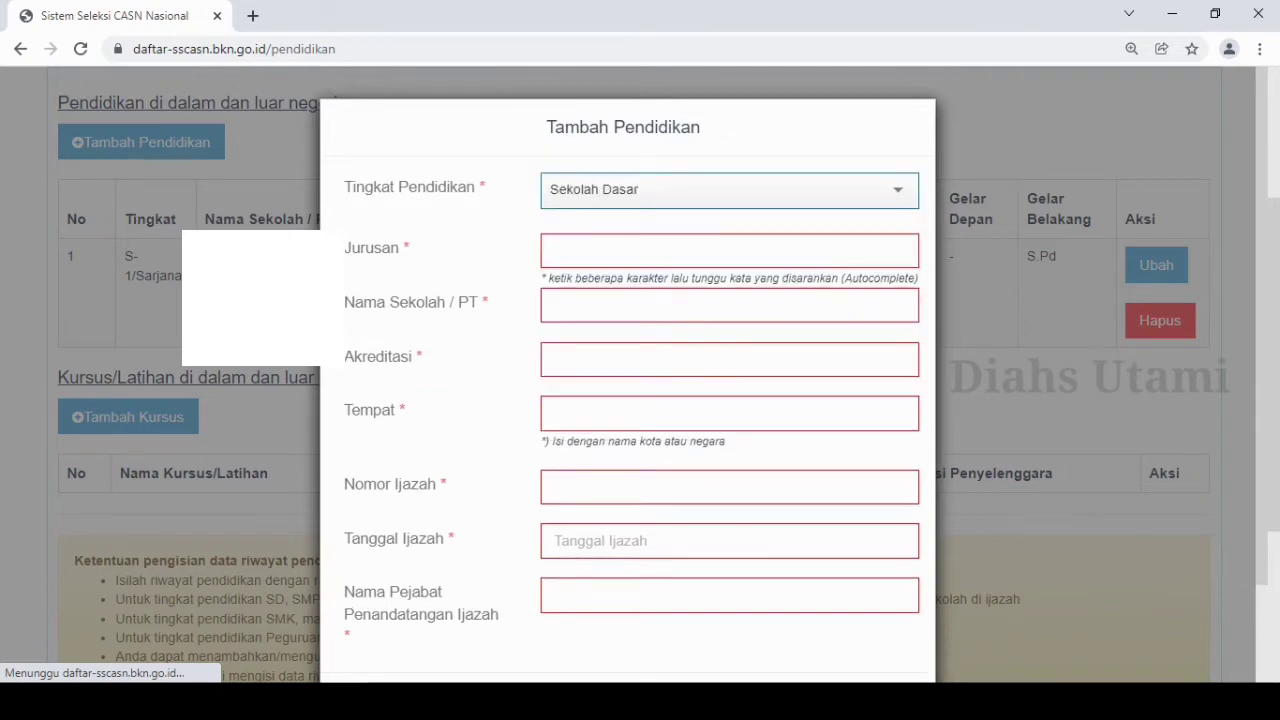
Enter the elementary school's name and "-" for Akreditasi, and try "-" and SEKOLAH DASAR as free text for Jurusan.
click(730, 250)
text(-)
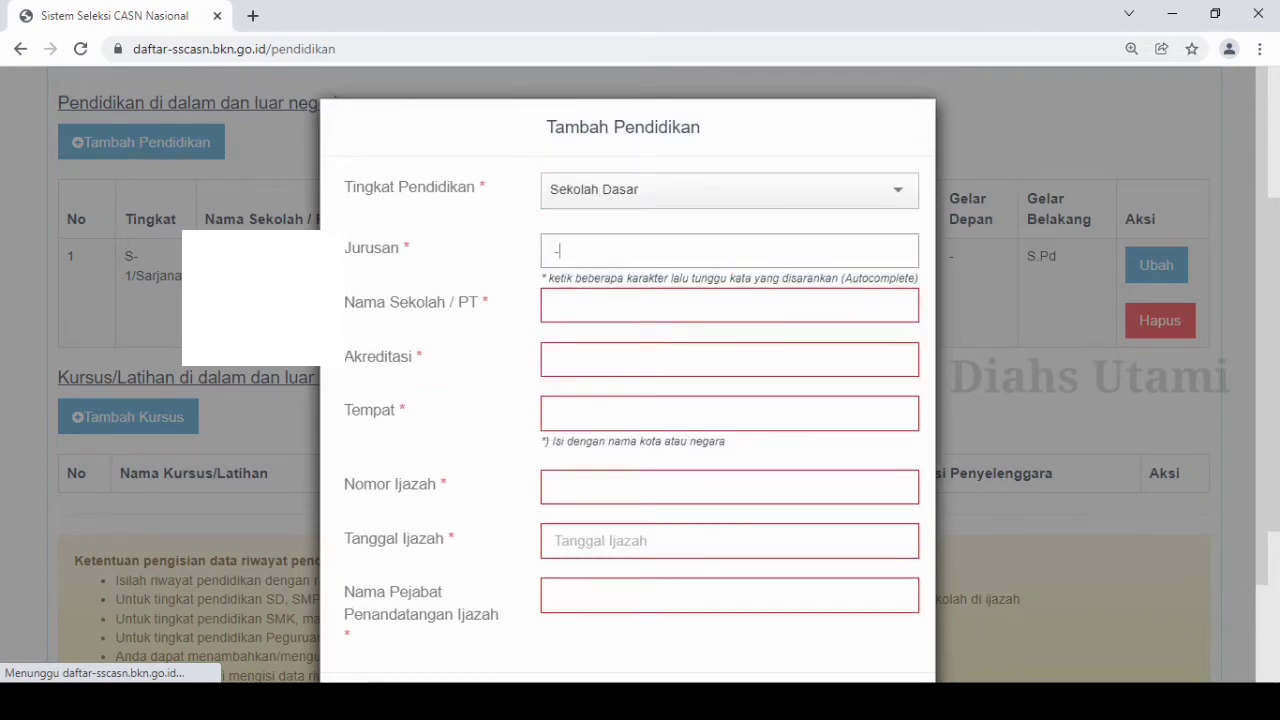
click(730, 306)
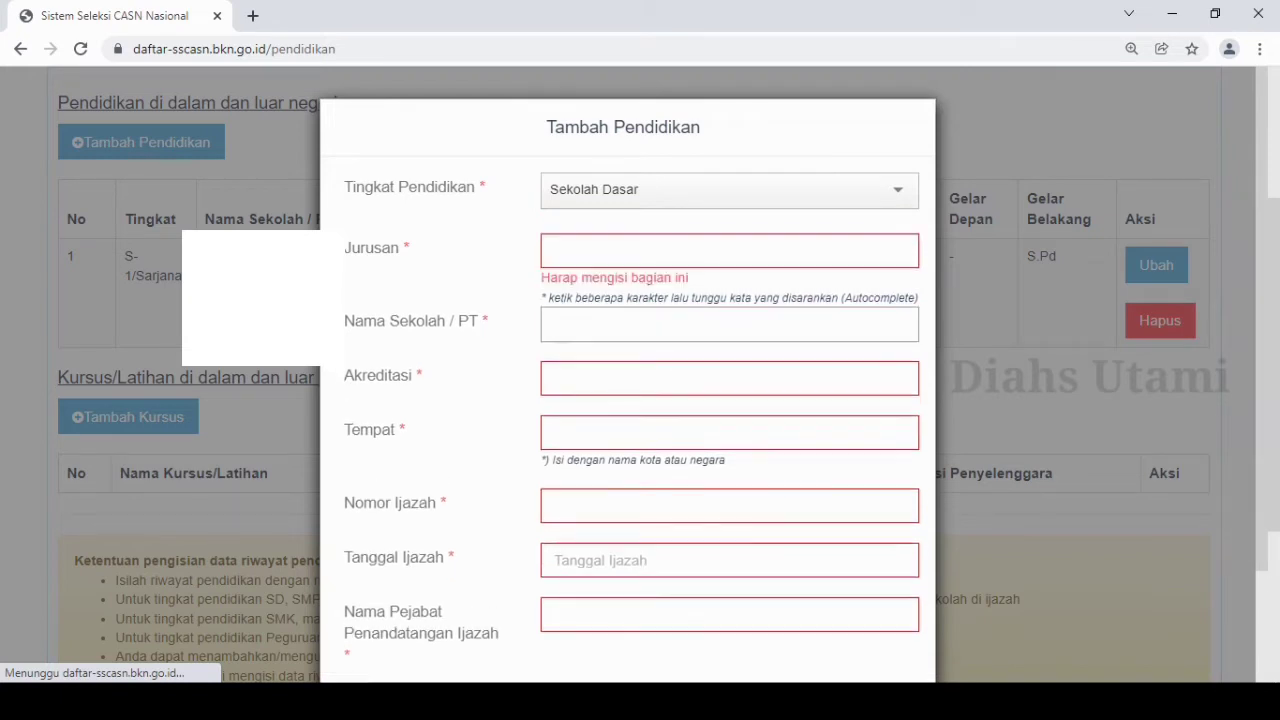
text(SD)
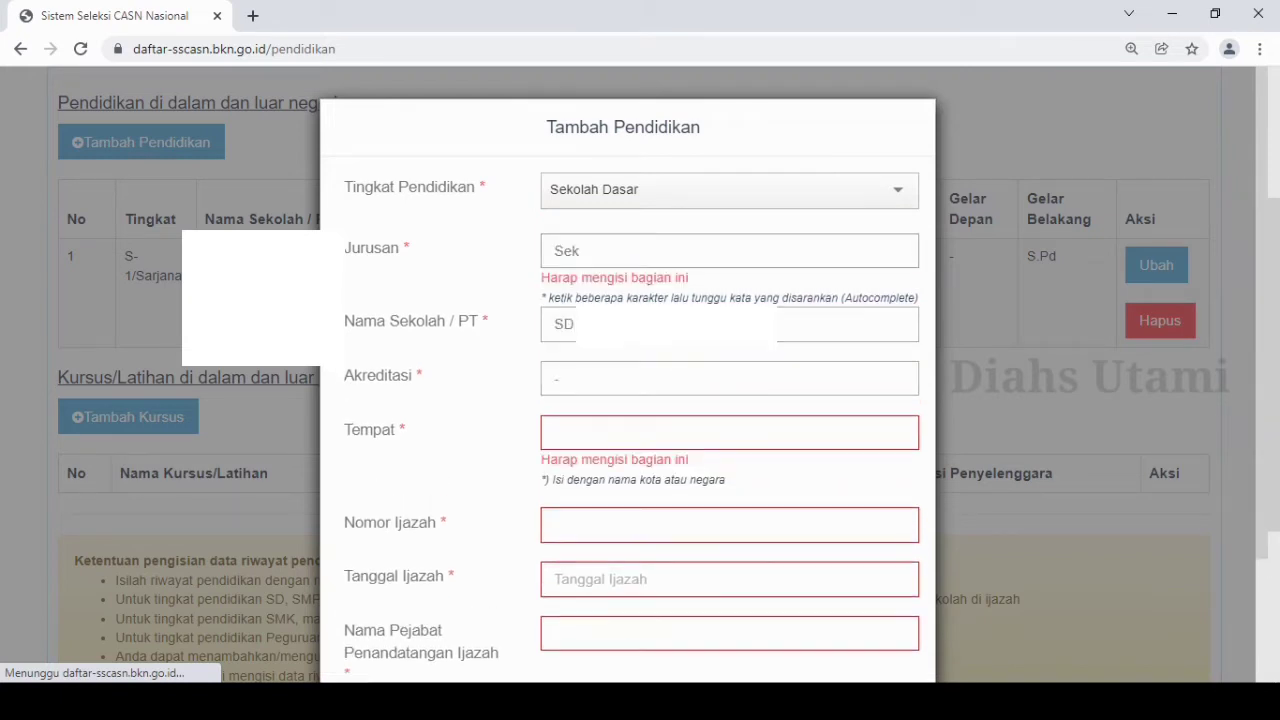
key(BackSpace)
key(BackSpace)
text(EKOLAH DASAR)
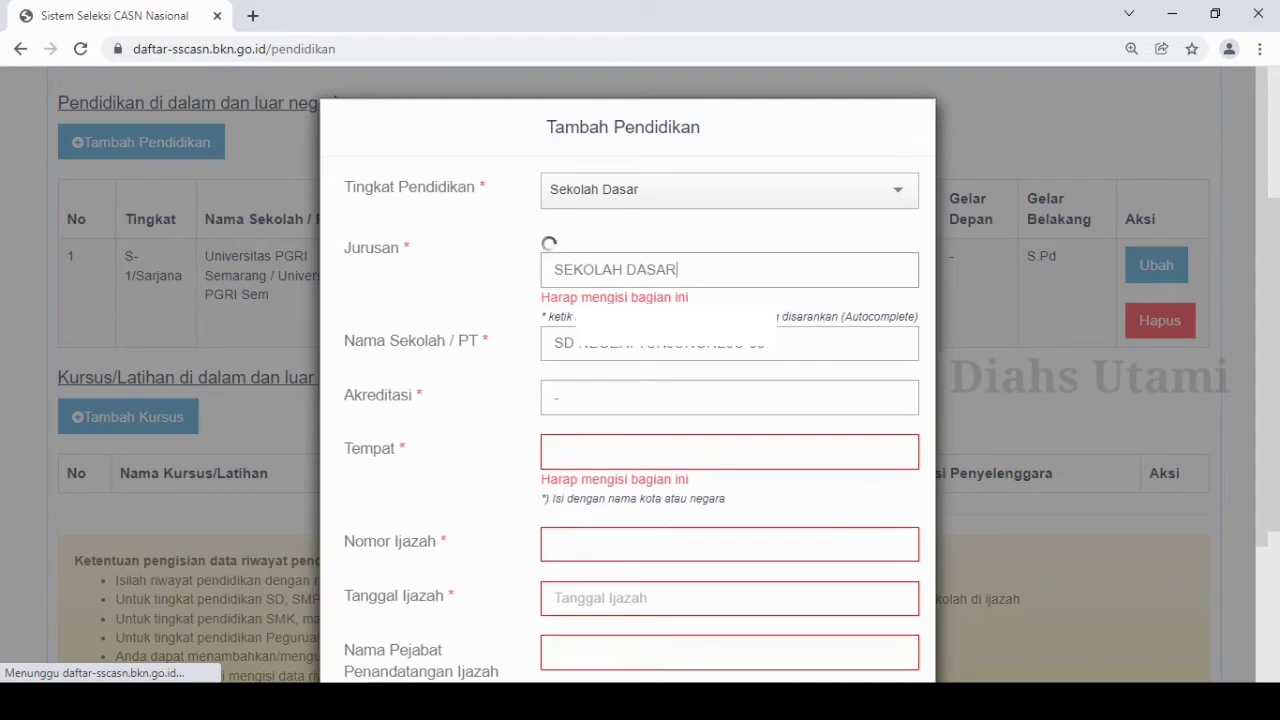
click(560, 397)
Set the Jurusan of the new education entry to the suggested SEKOLAH DASAR.
click(560, 255)
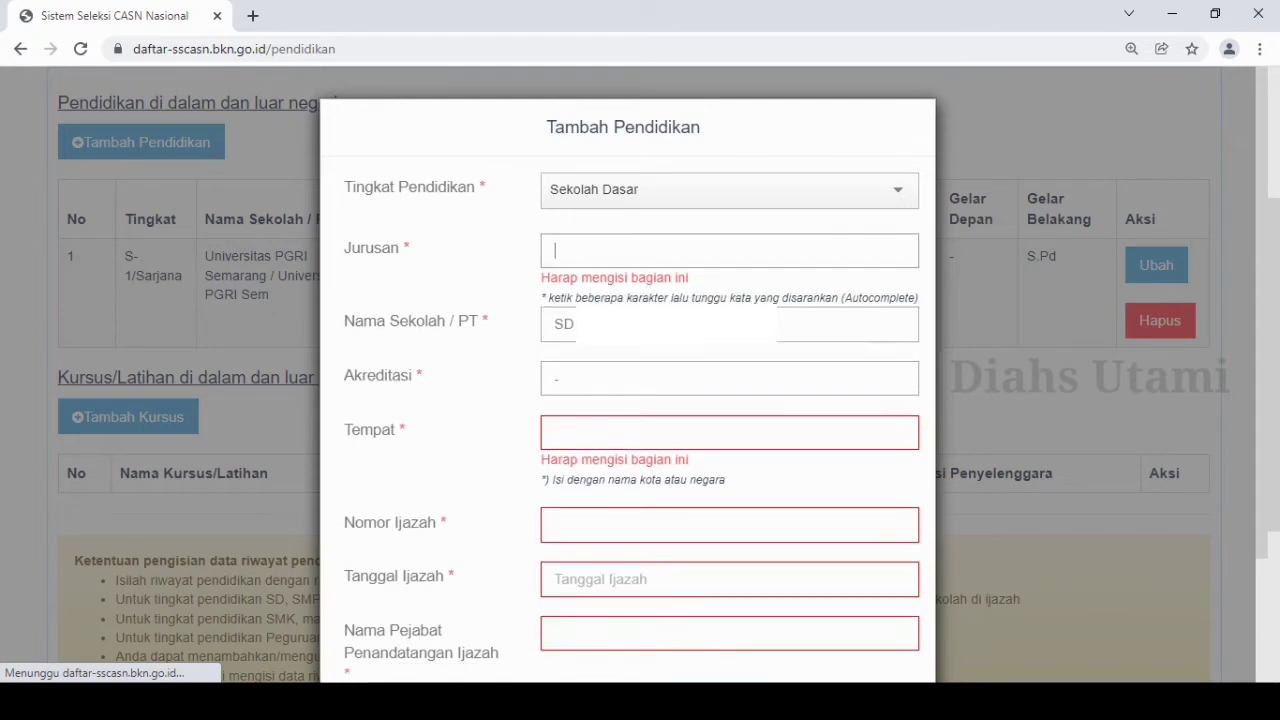
text(SEKOLAH DASAR)
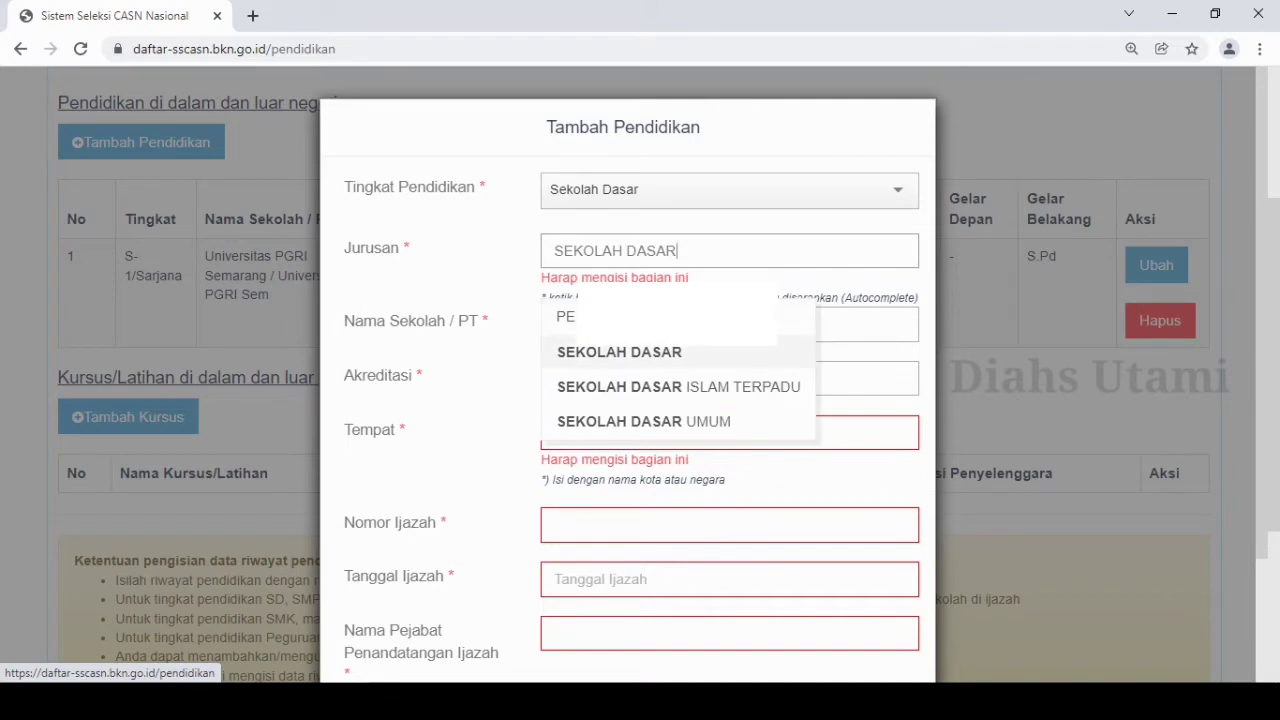
key(Return)
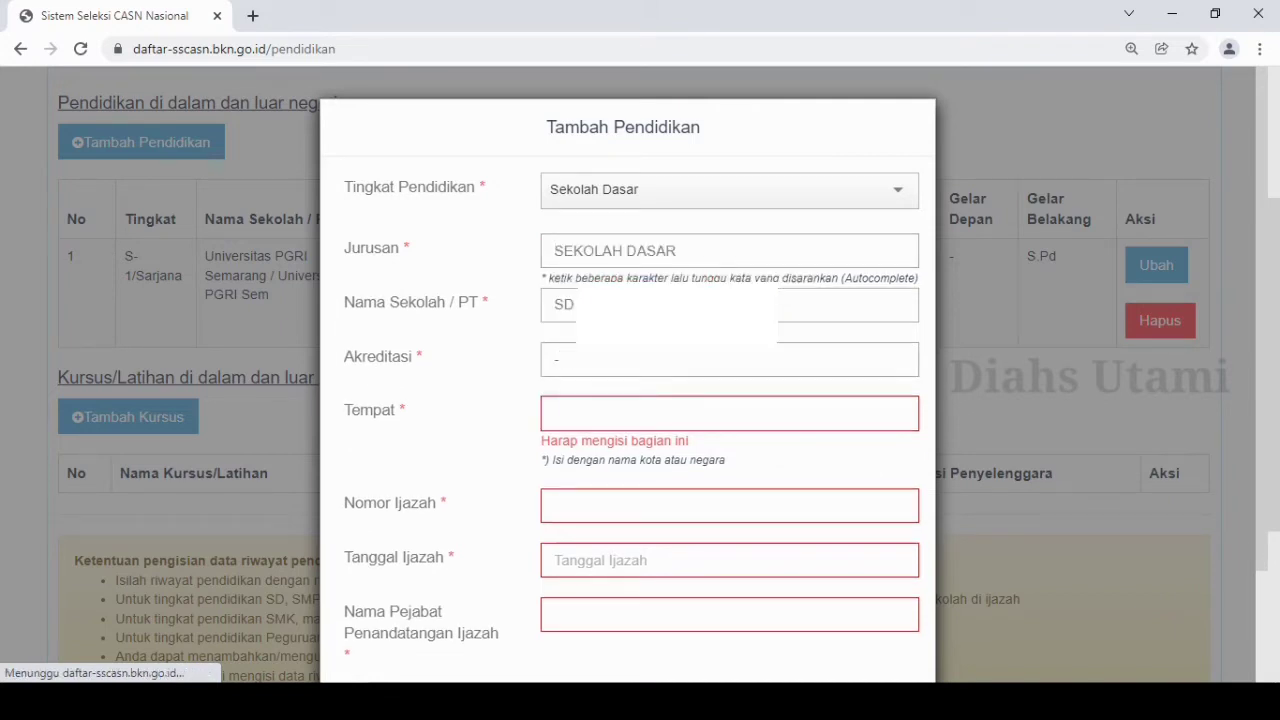
Set the elementary school entry's Tempat to PATI (KAB), fill in the diploma number, date and signatory, and save the entry.
click(729, 413)
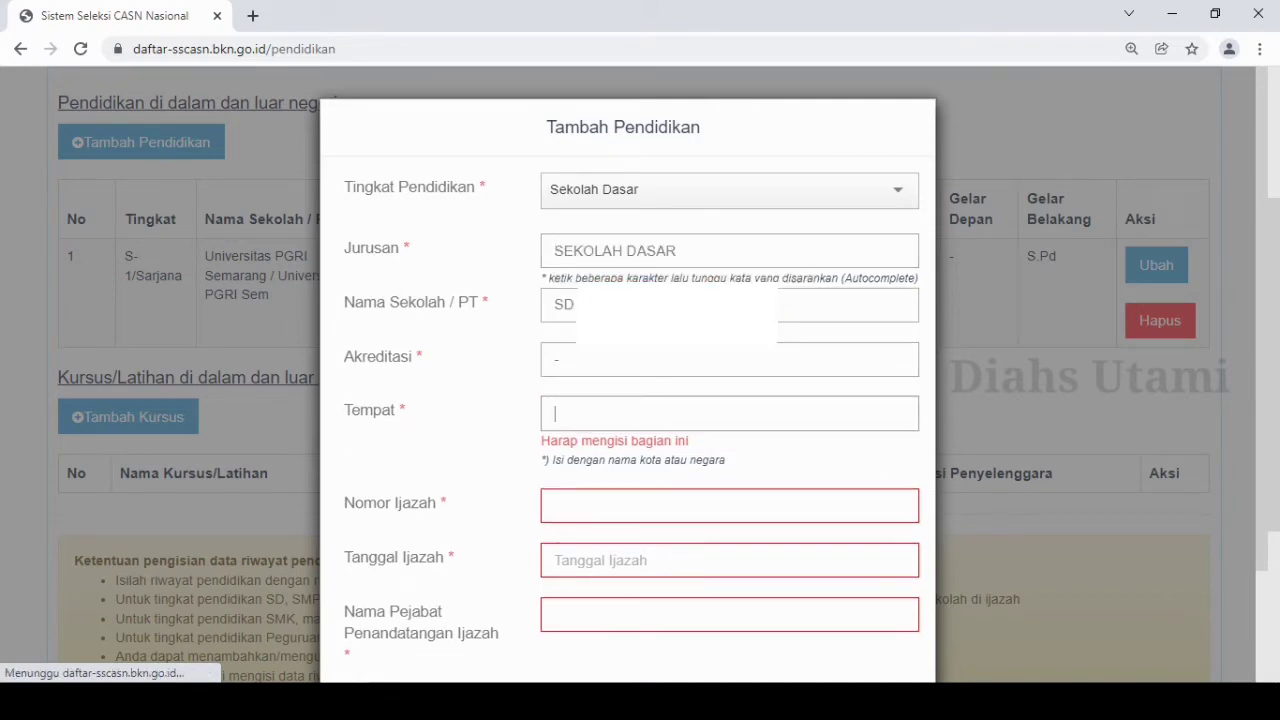
text(PATI)
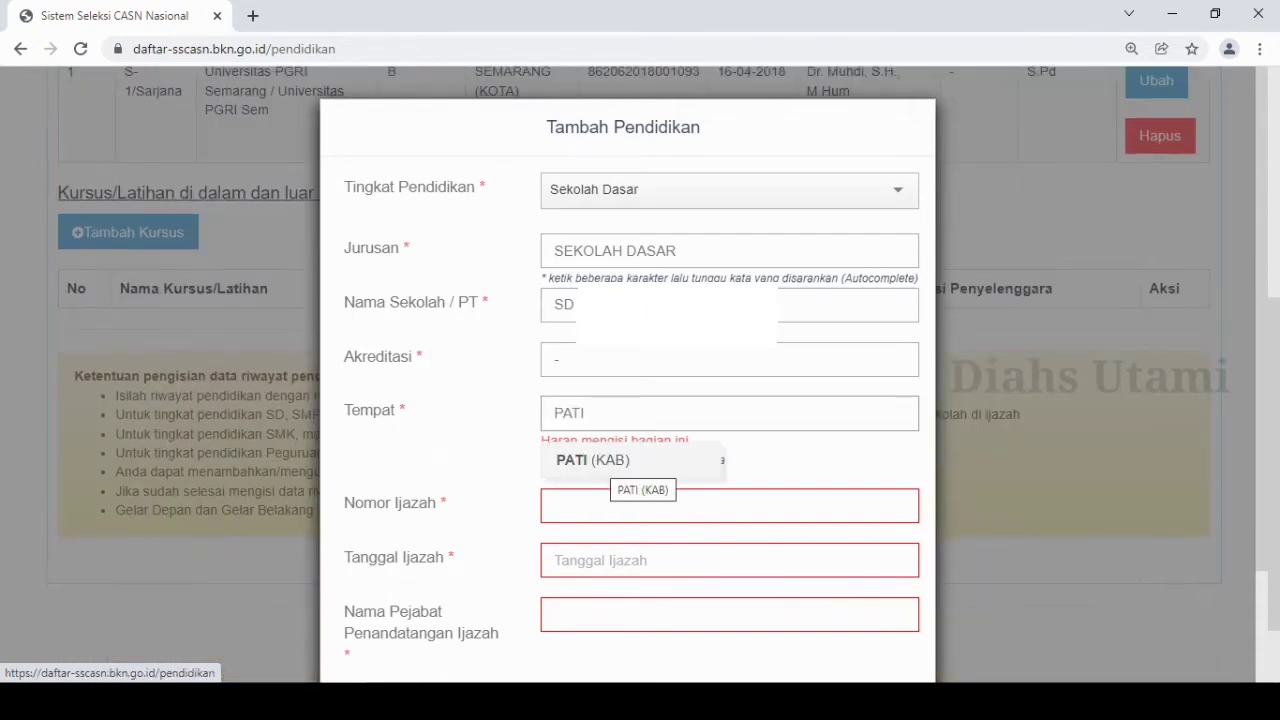
click(608, 461)
click(640, 487)
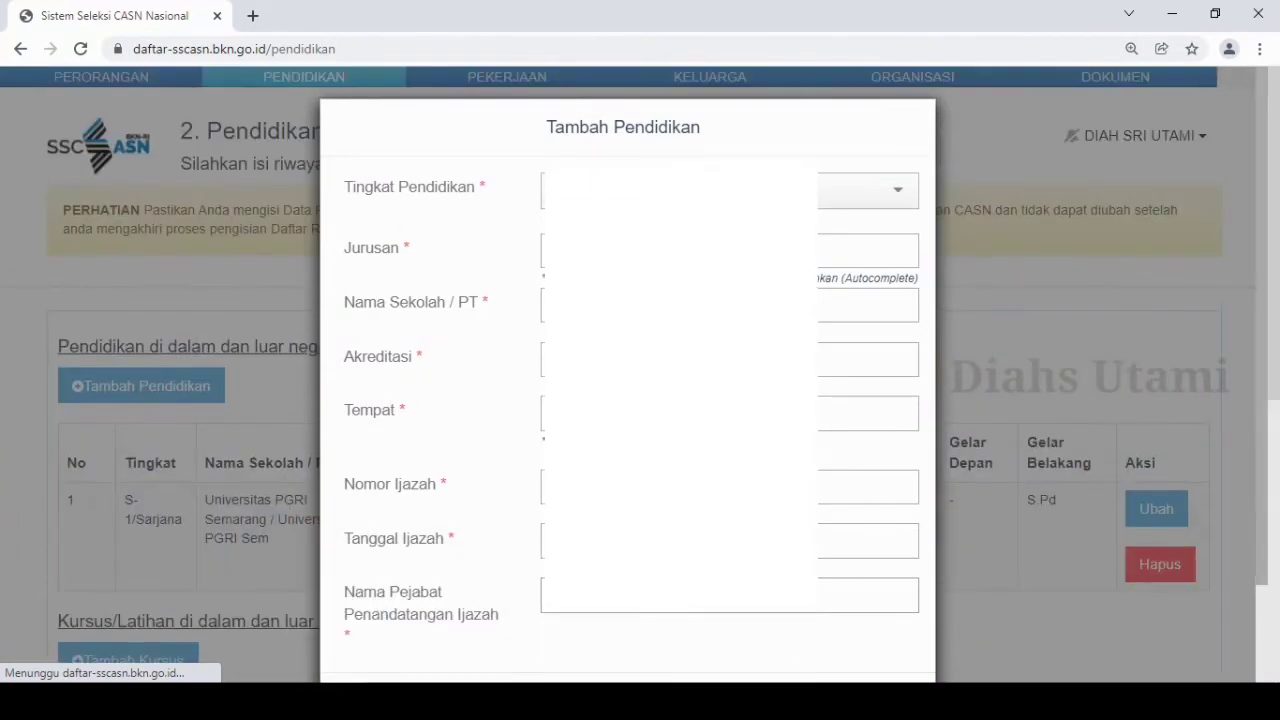
scroll(628, 370, down, 1)
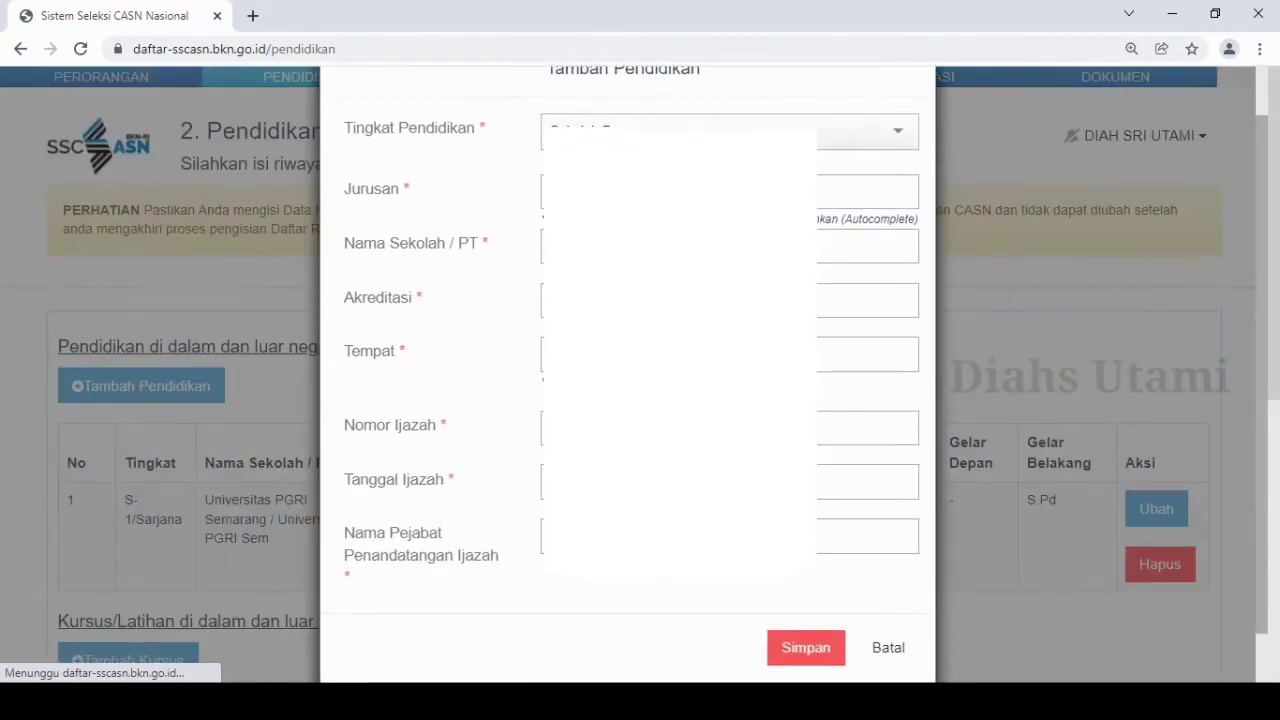
click(806, 640)
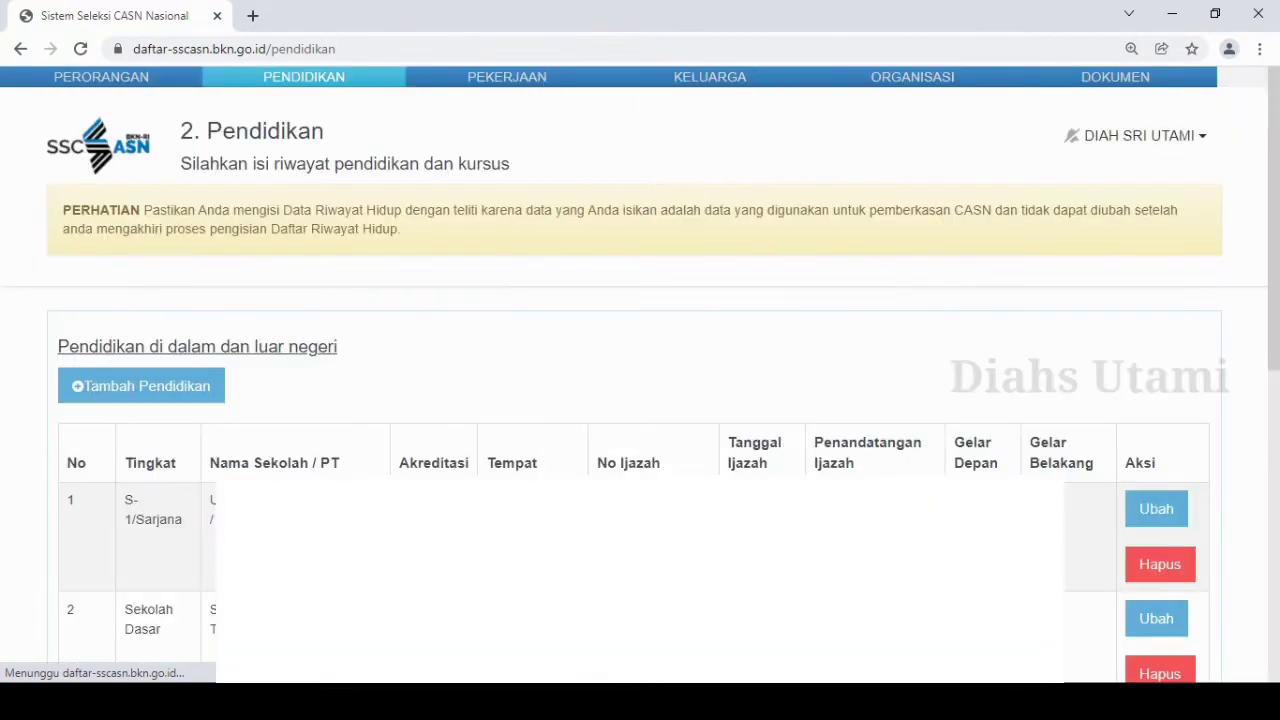
Start a new education entry with Tingkat Pendidikan SLTP and the suggested Jurusan SLTP.
scroll(640, 374, down, 2)
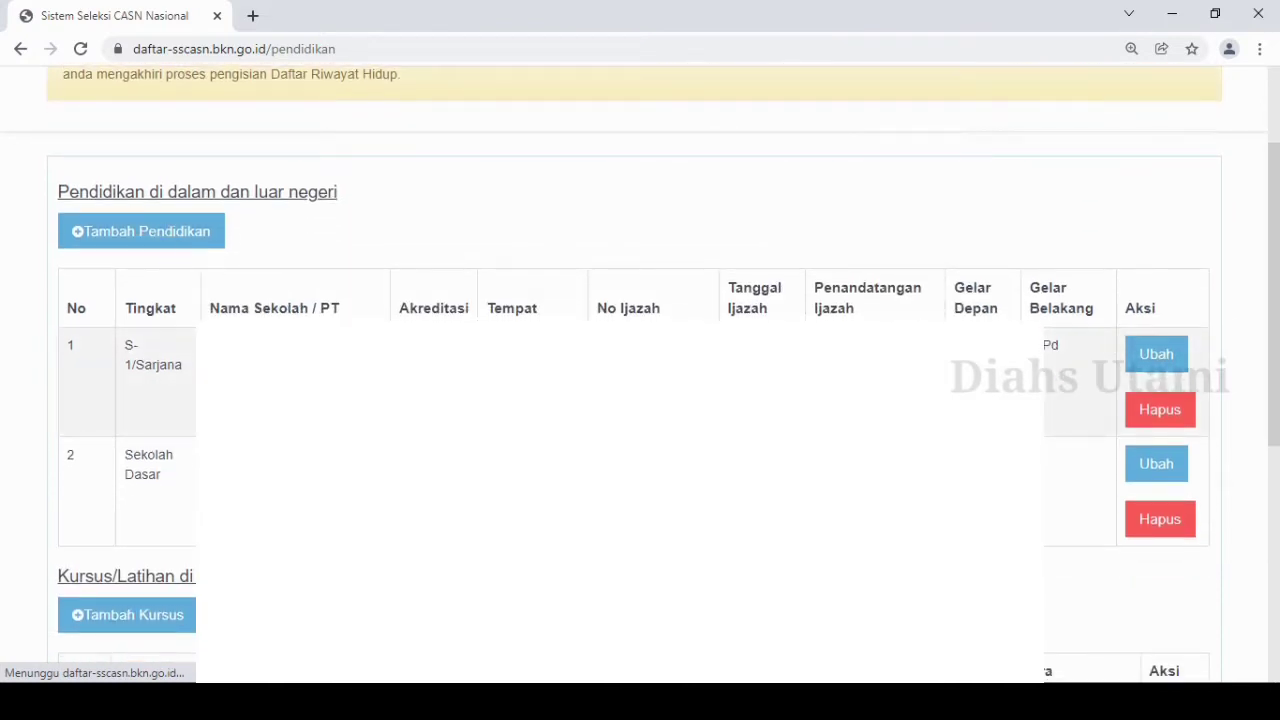
click(141, 231)
click(729, 190)
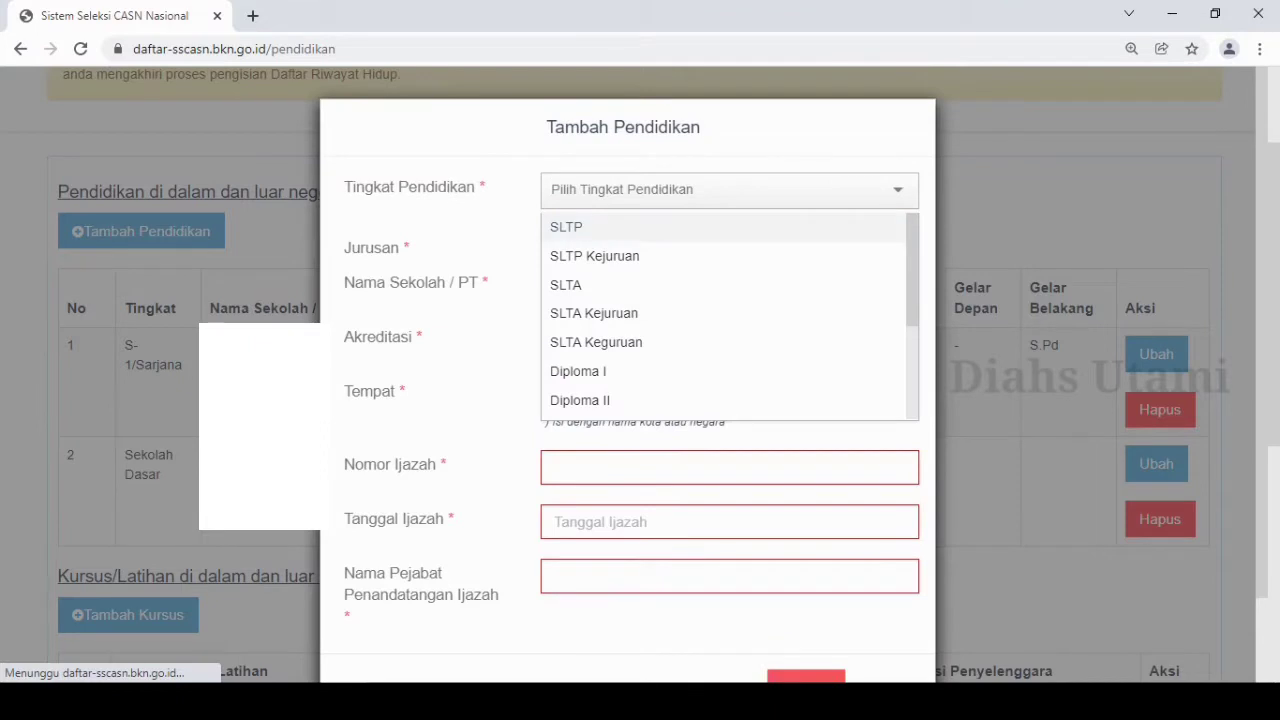
mouse_move(912, 262)
mouse_down()
mouse_move(912, 356)
mouse_move(912, 260)
mouse_up()
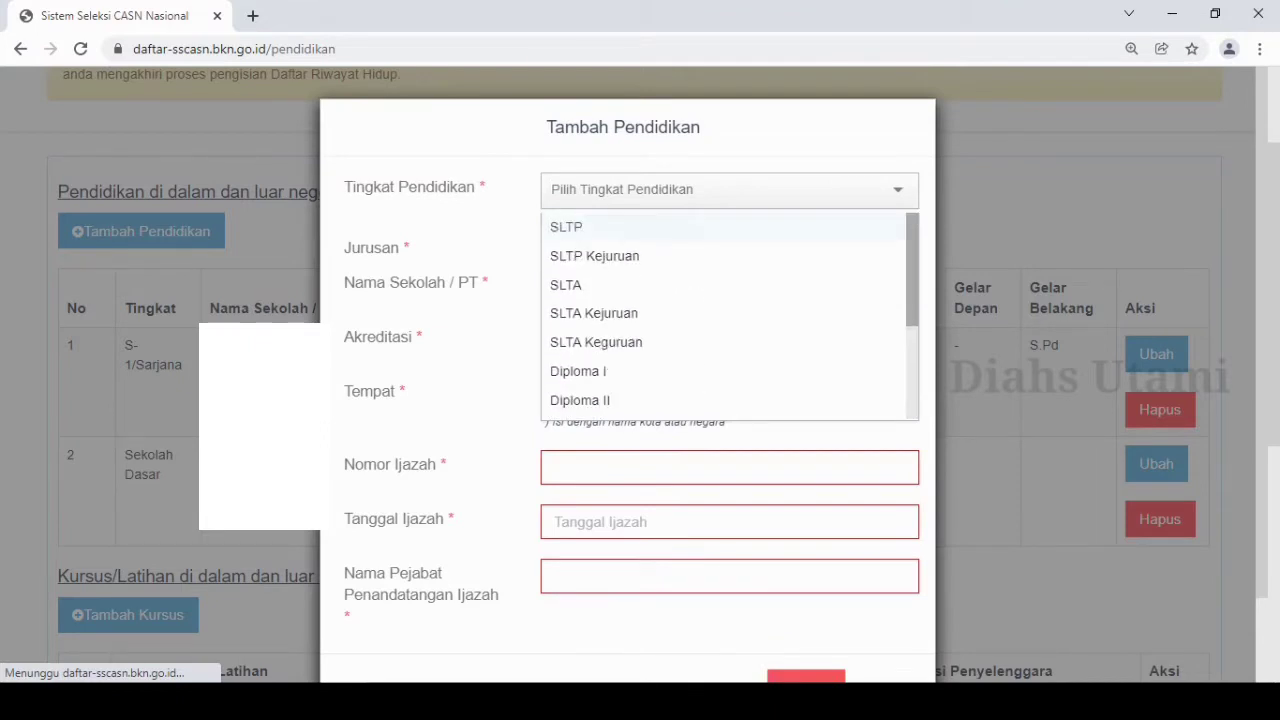
click(729, 227)
click(729, 251)
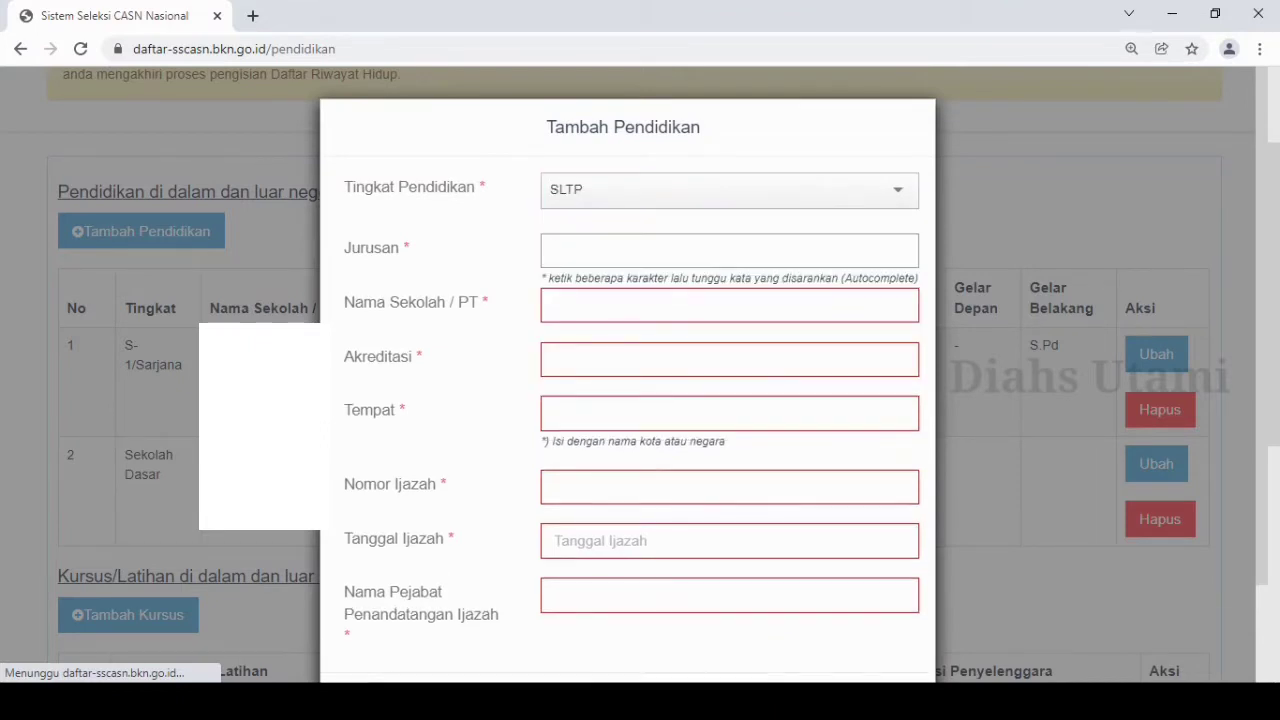
text(SLTP)
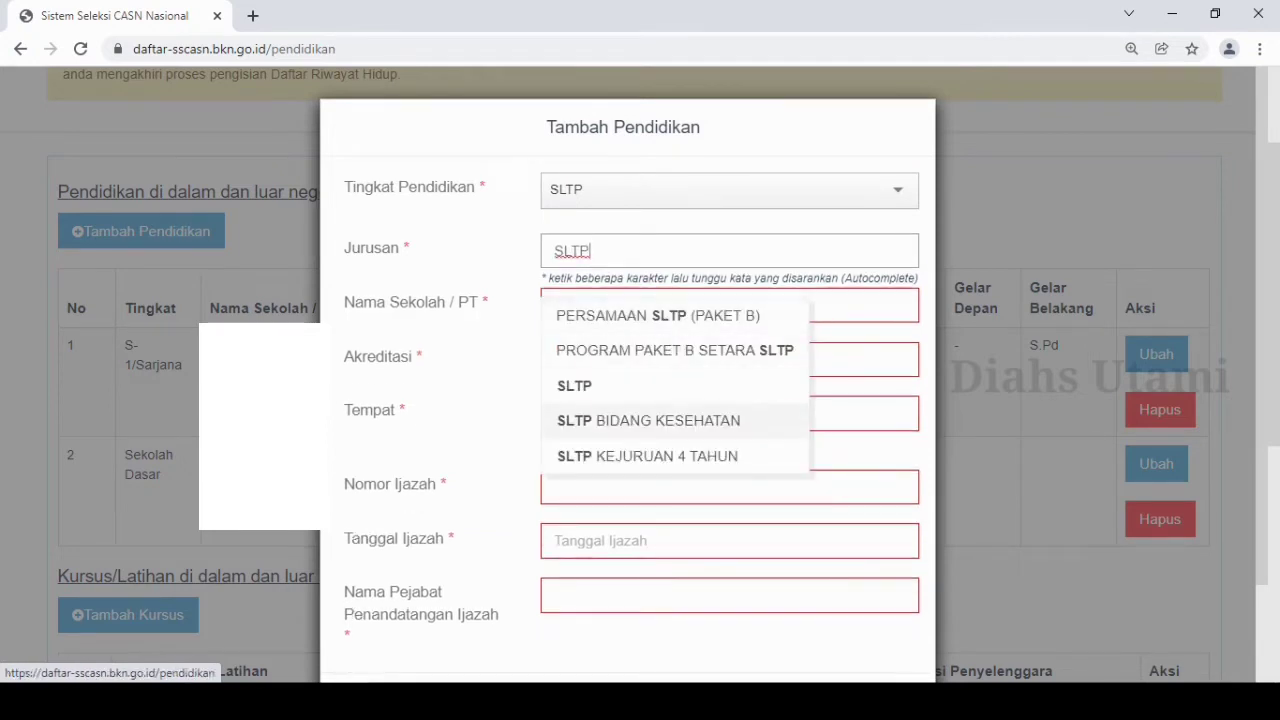
click(675, 386)
Enter the junior high school's name, Akreditasi "-", Tempat PATI (KAB) and the diploma details, and save the entry.
click(729, 305)
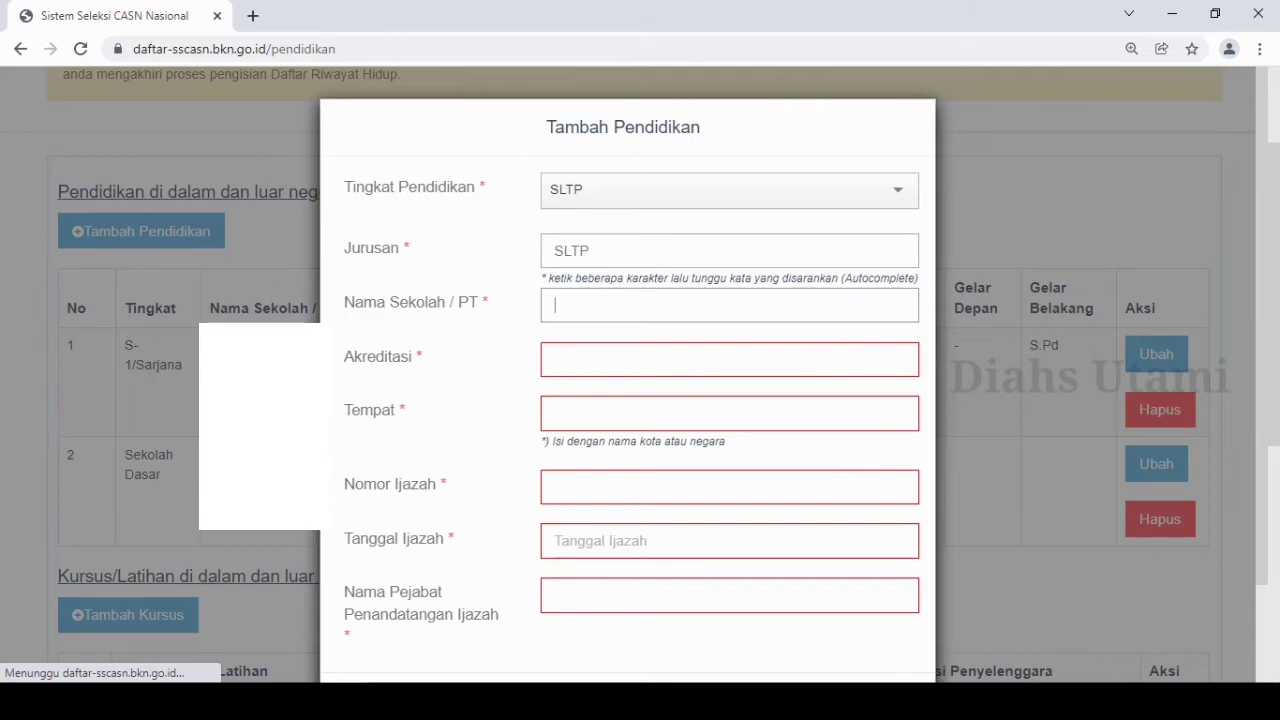
text(SMP)
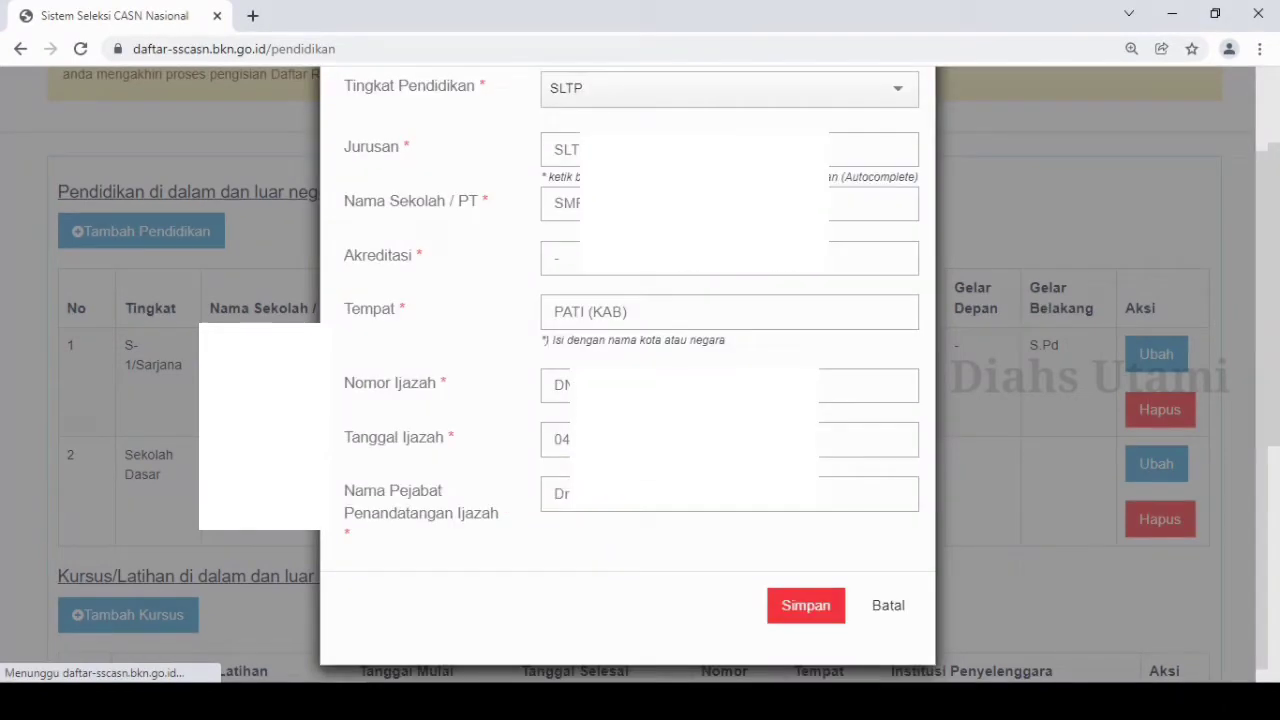
click(806, 605)
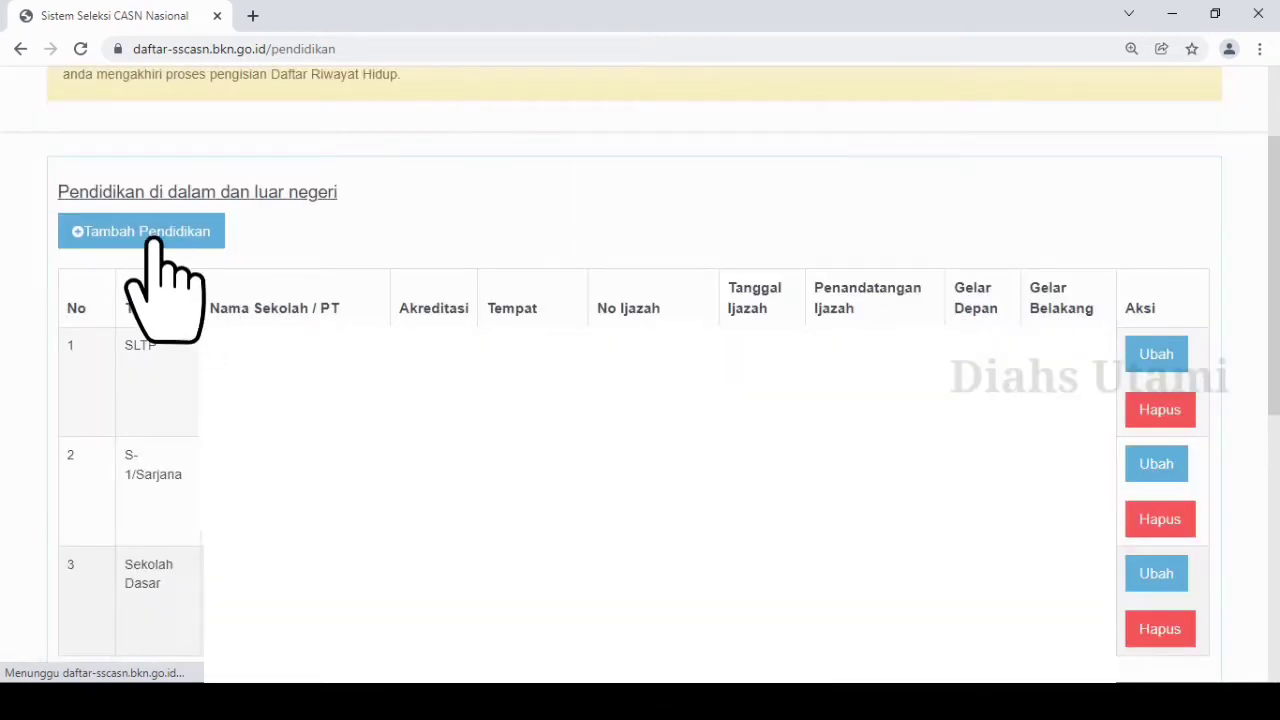
Add an SLTA education entry with Jurusan SMA IPA, Akreditasi "-", Tempat PATI (KAB), and the school and diploma details.
click(153, 240)
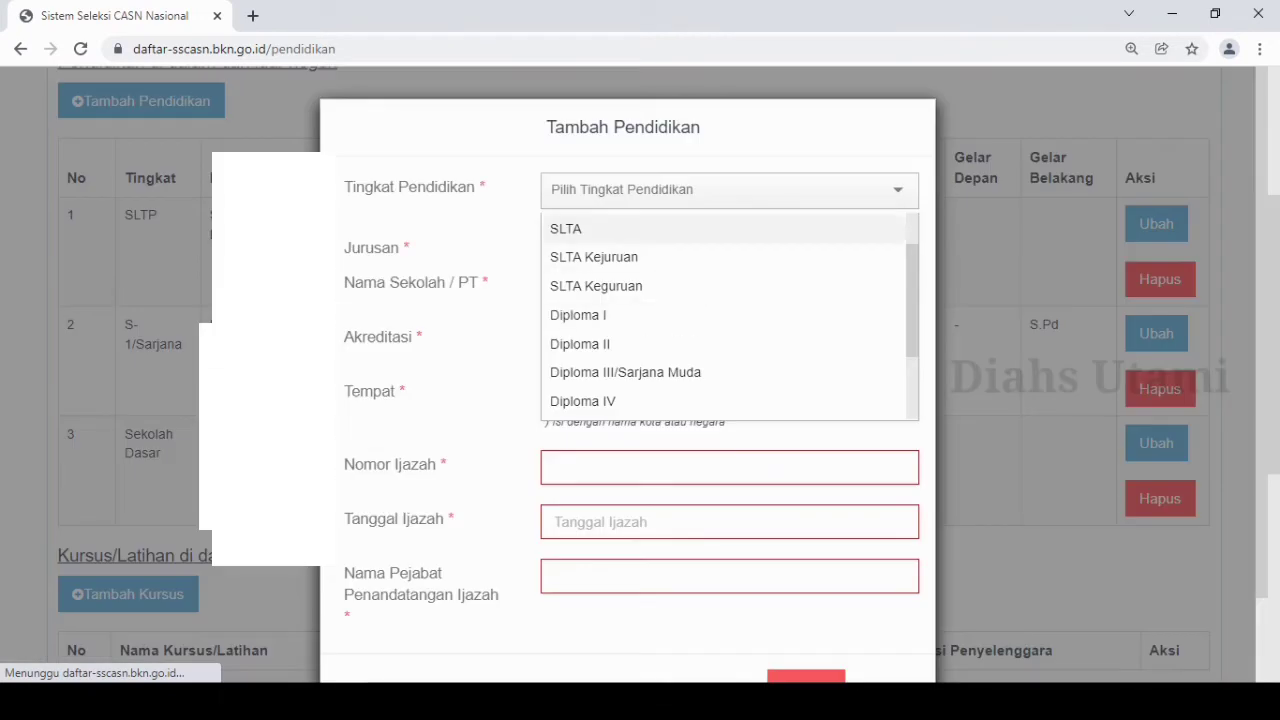
key(Return)
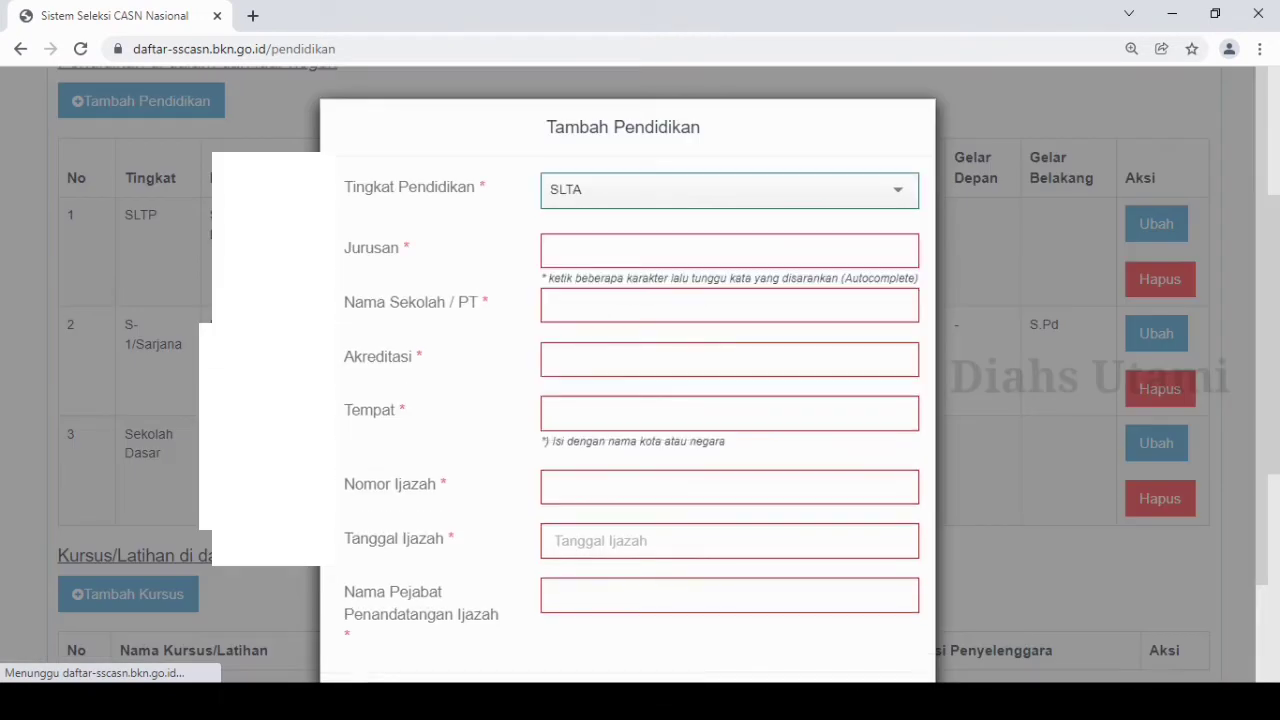
click(555, 251)
text(s)
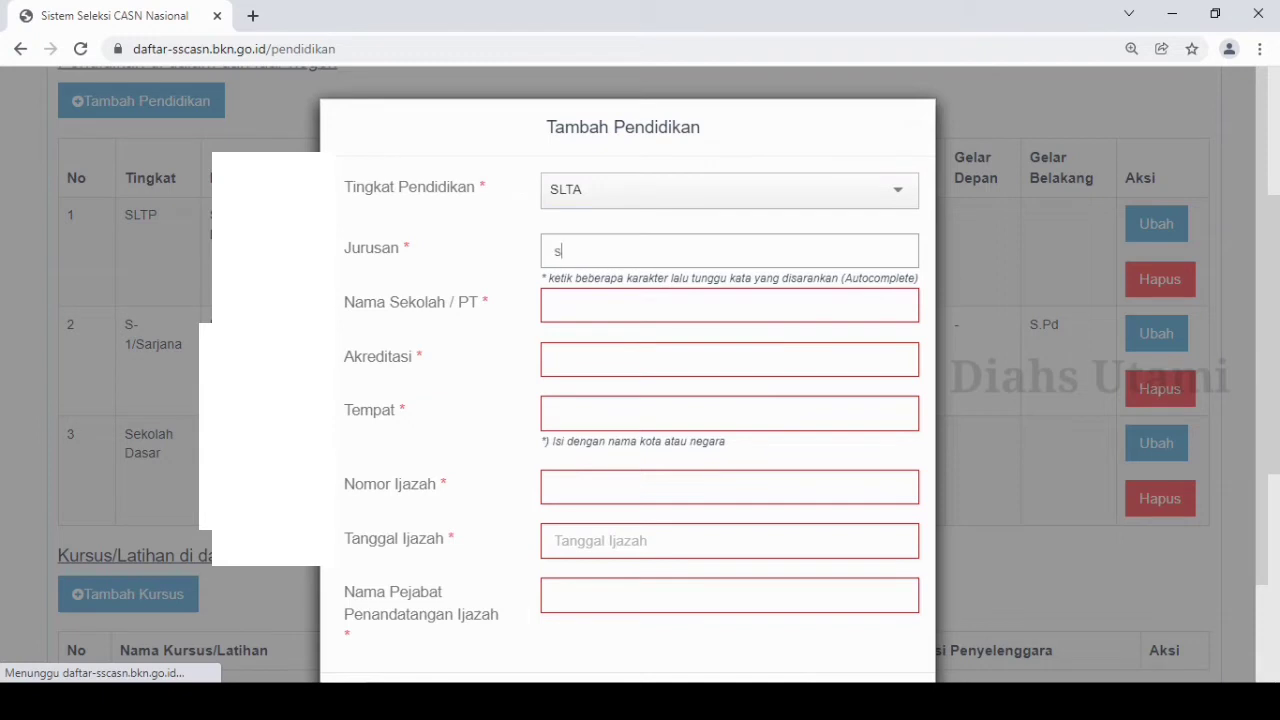
key(BackSpace)
text(SMA)
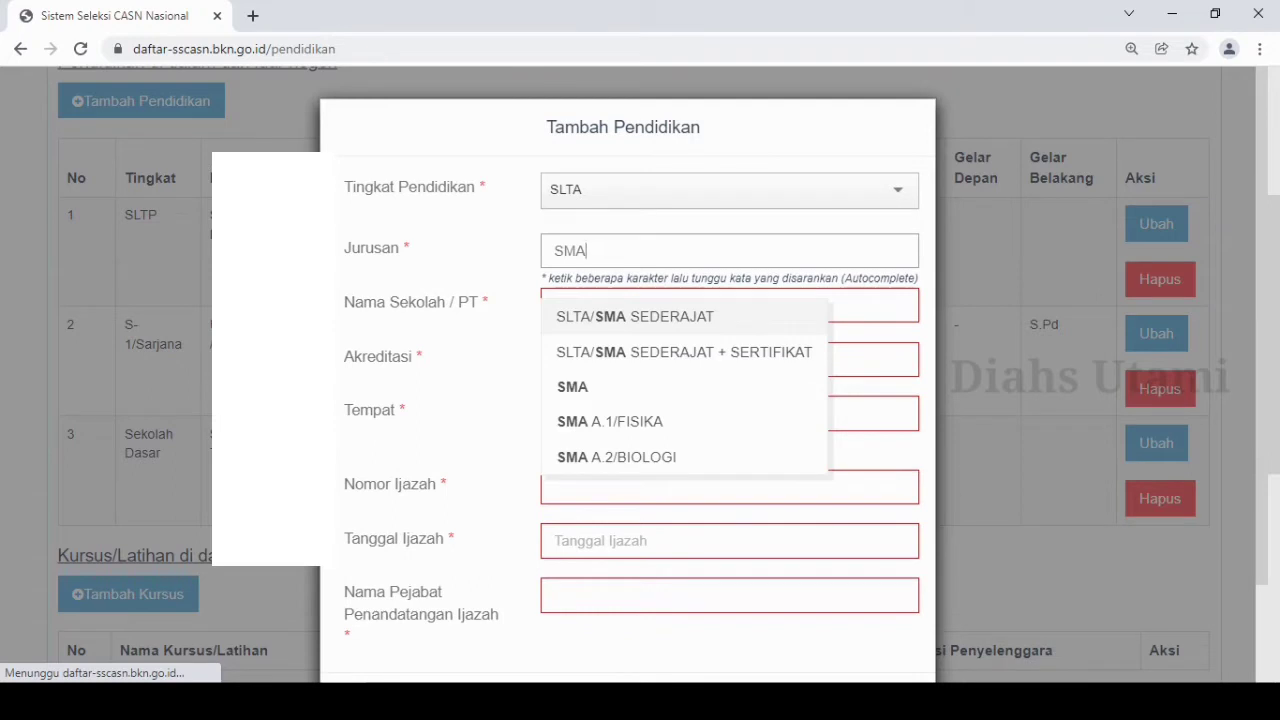
text(IPA)
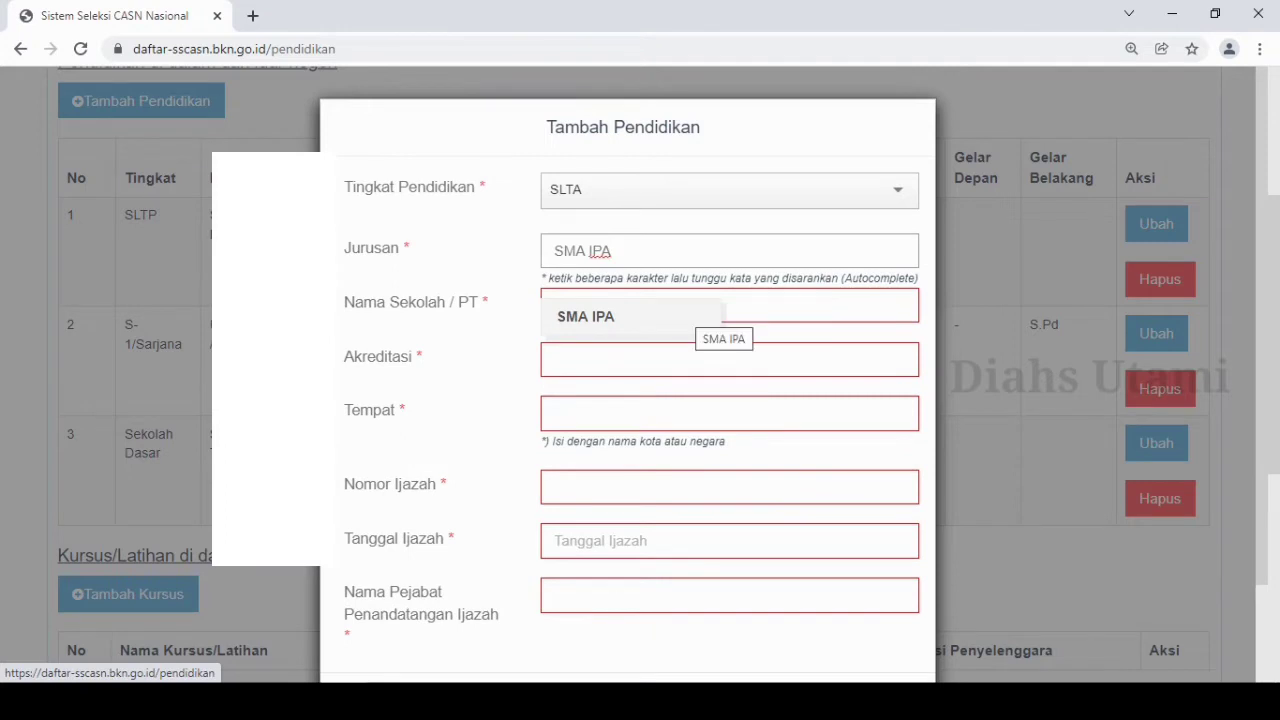
click(688, 316)
click(688, 308)
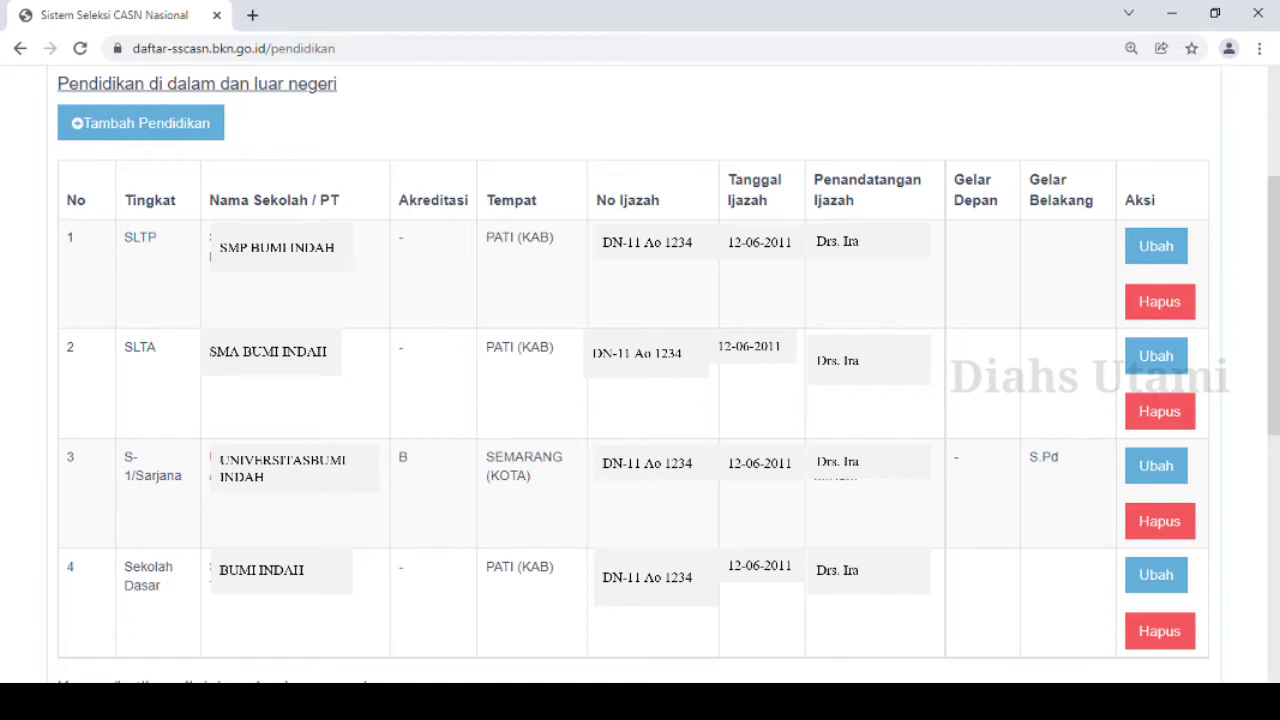
Review the saved education entries and the filling rules, and continue to the Pekerjaan section.
scroll(640, 400, down, 5)
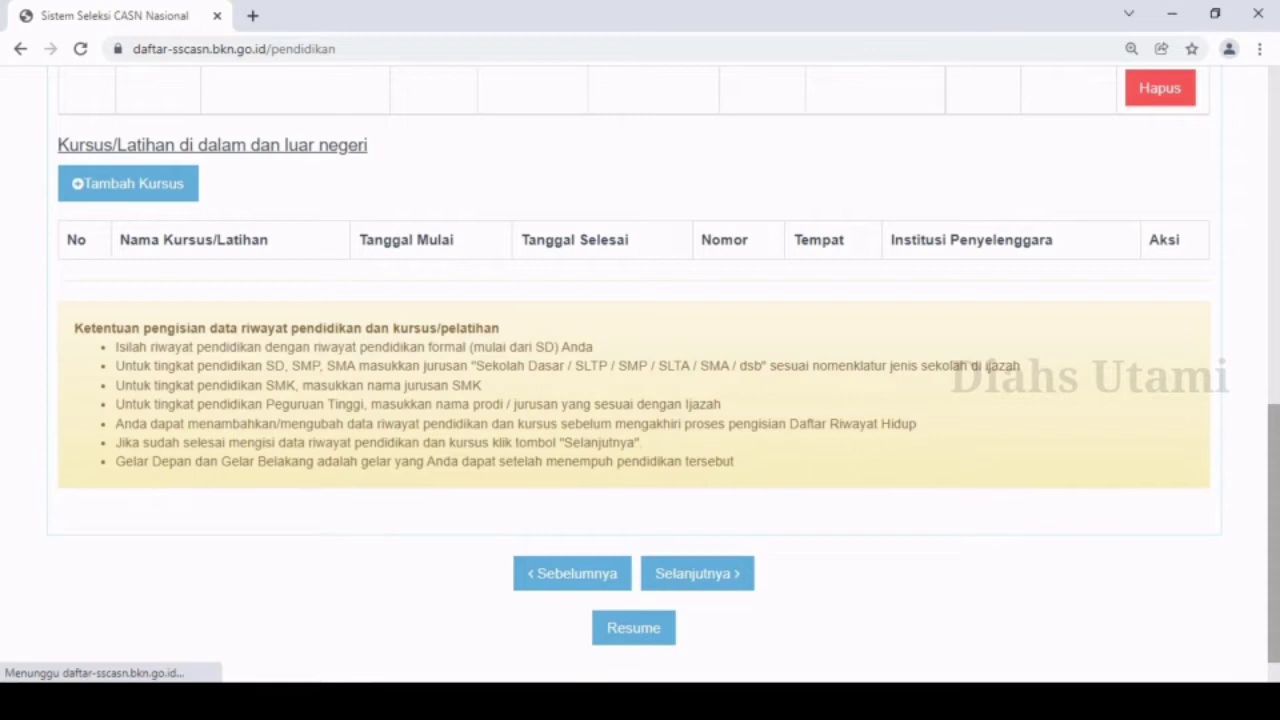
scroll(640, 400, up, 5)
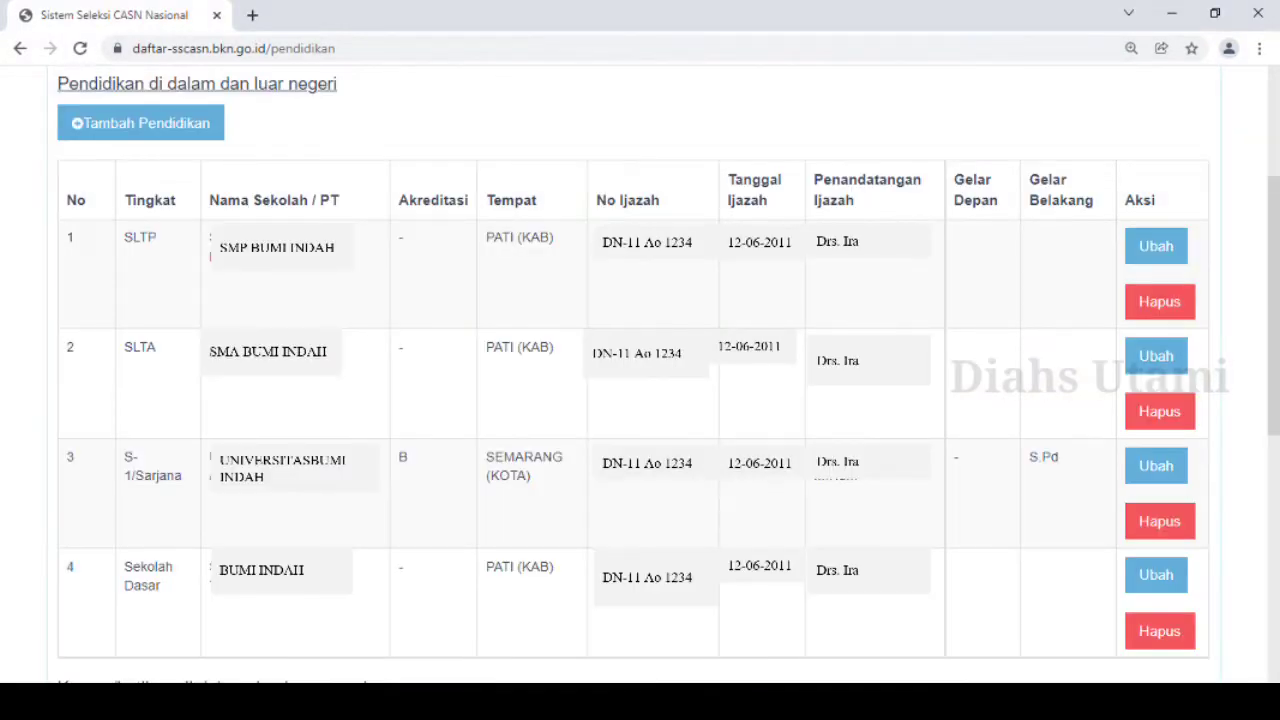
scroll(640, 400, down, 5)
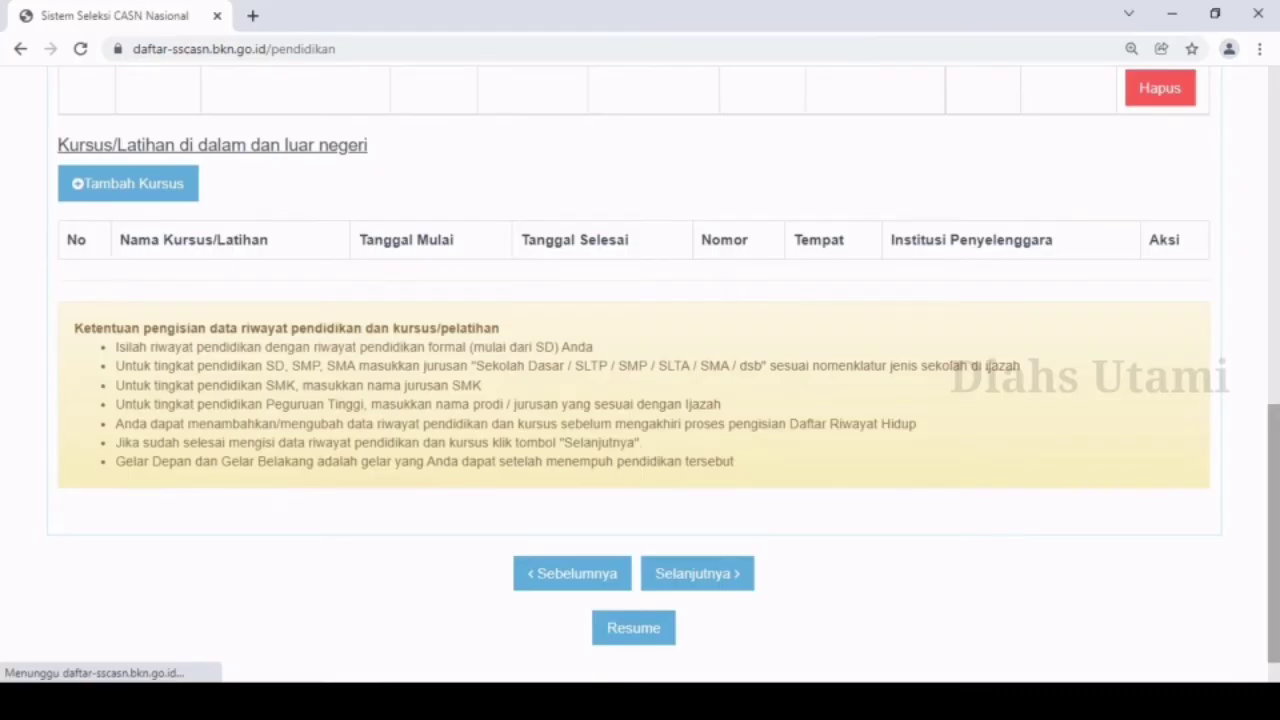
scroll(640, 400, up, 1)
scroll(640, 400, down, 1)
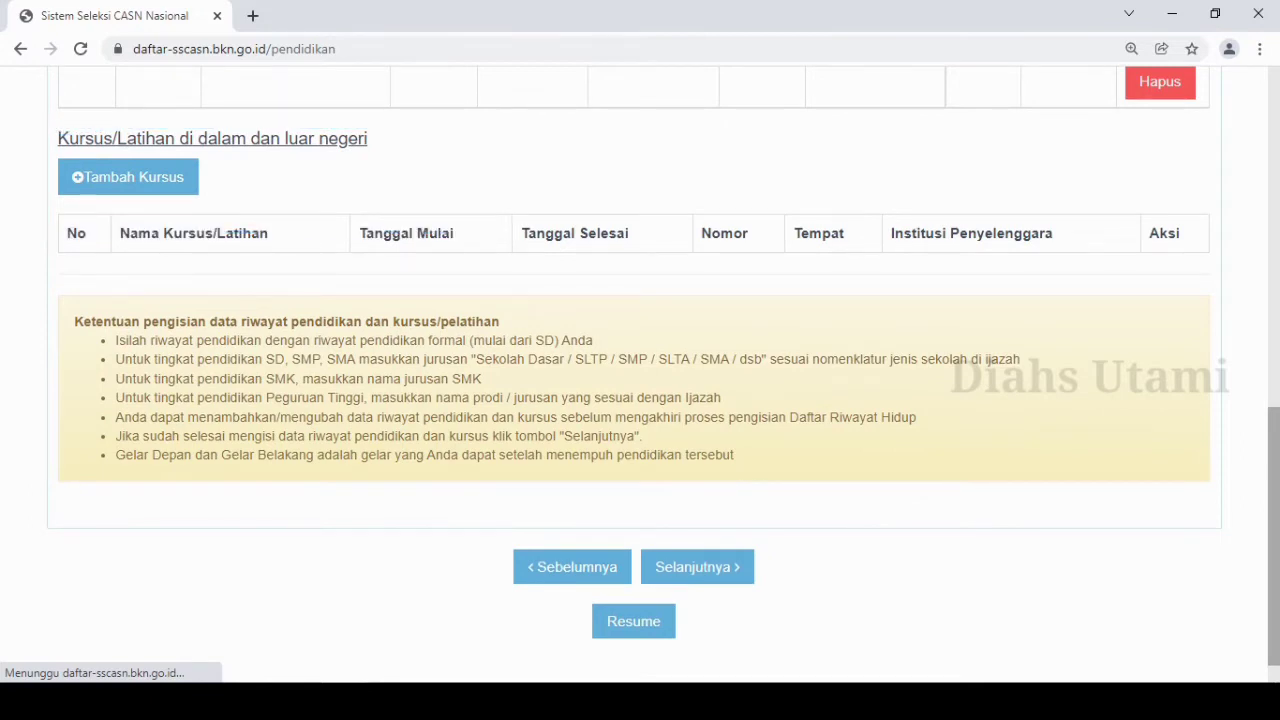
scroll(640, 370, down, 1)
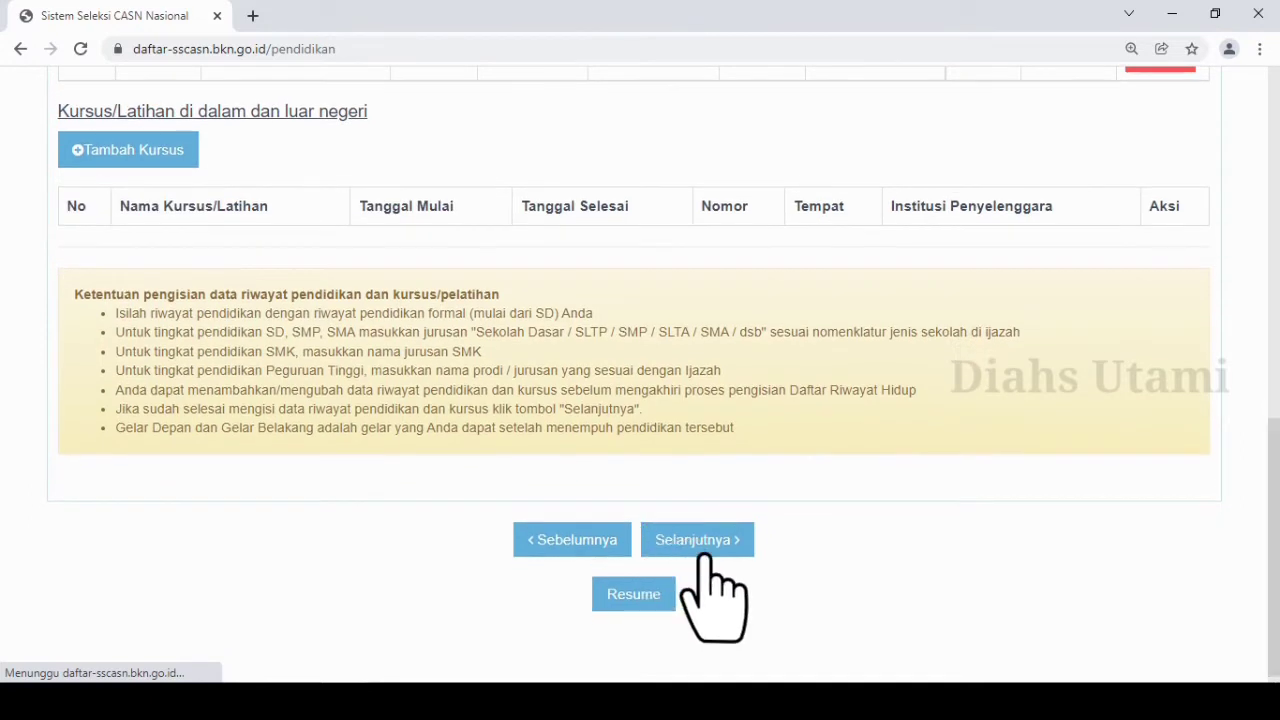
click(697, 542)
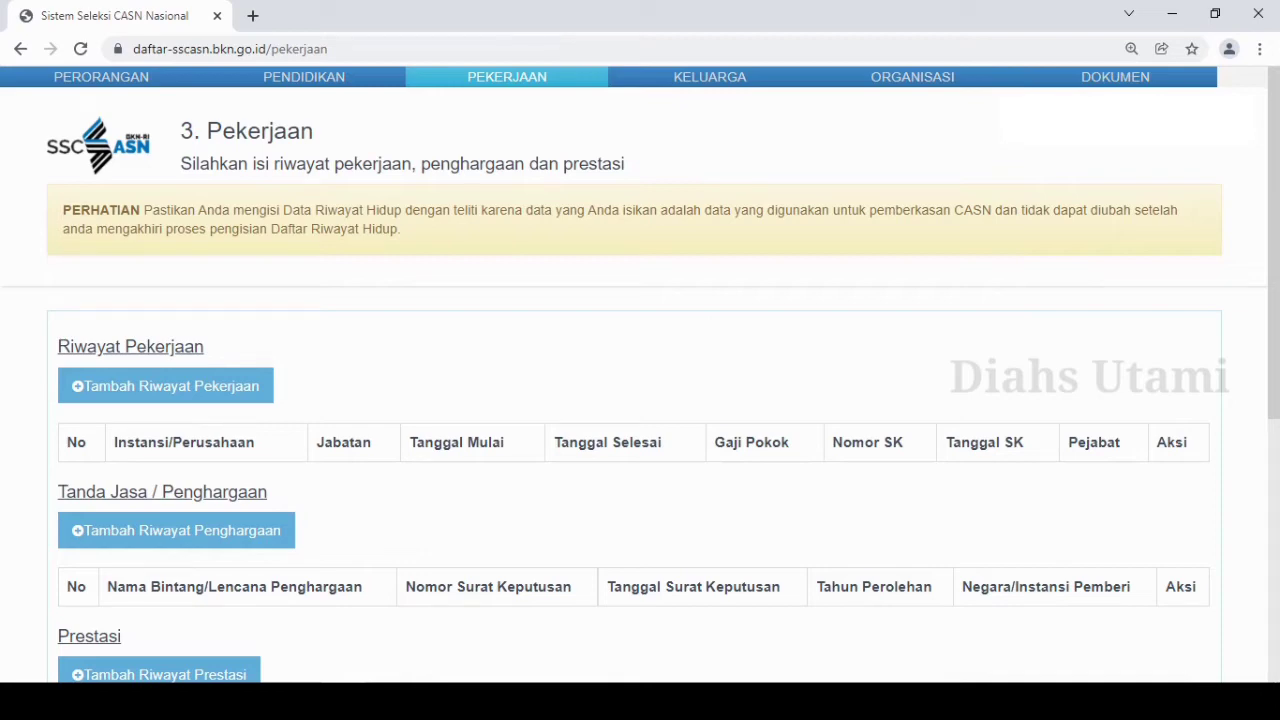
Open a new Riwayat Pekerjaan entry to view its Instansi Pemerintah options, and continue to the Keluarga section.
scroll(640, 375, down, 3)
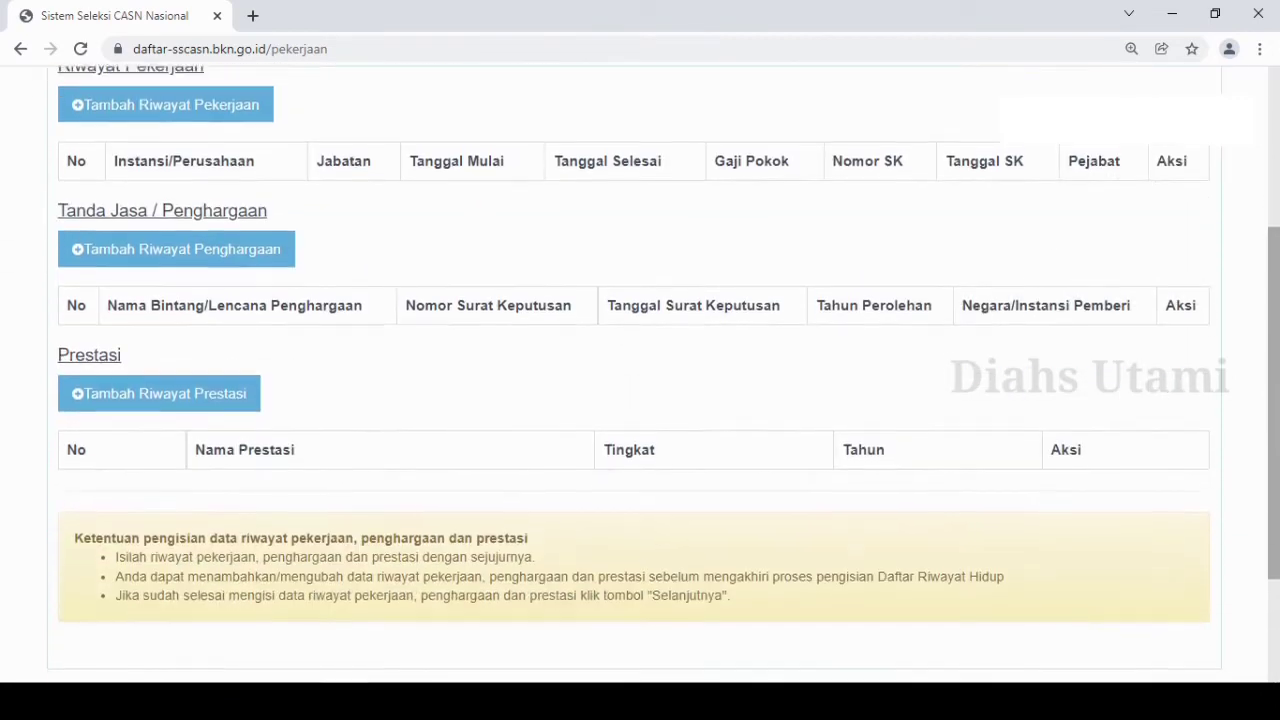
scroll(640, 375, up, 2)
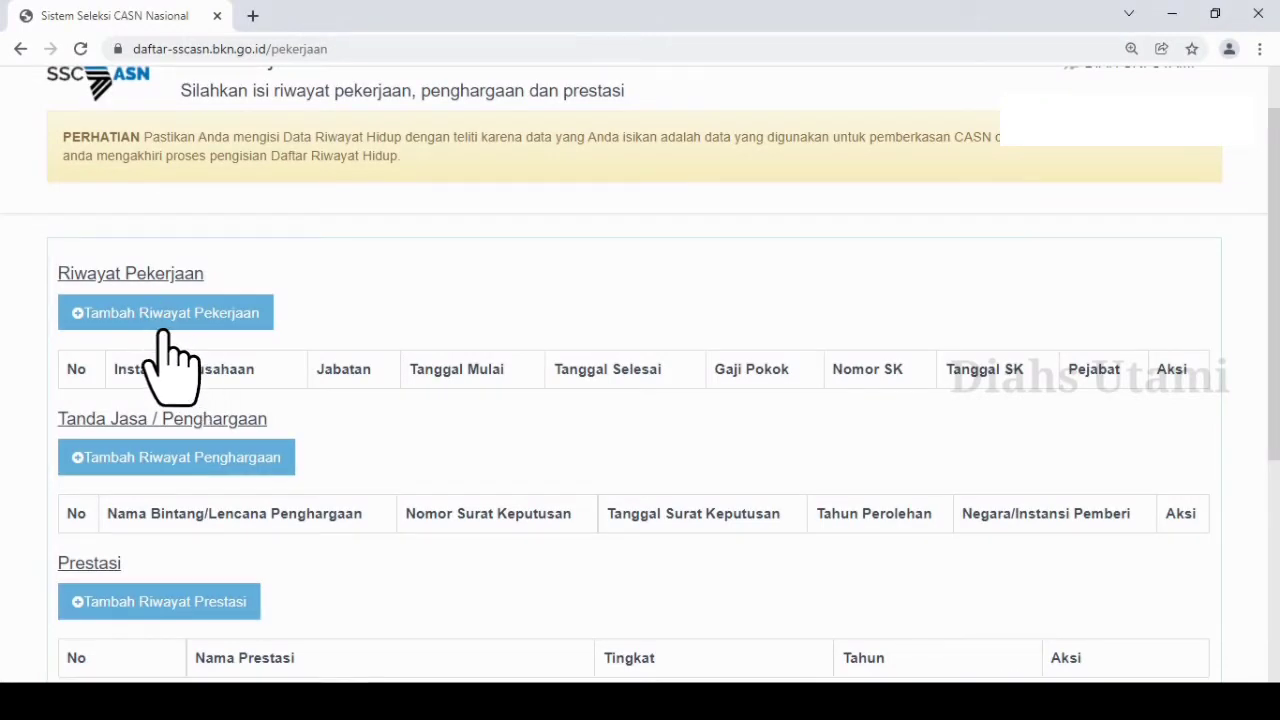
click(200, 318)
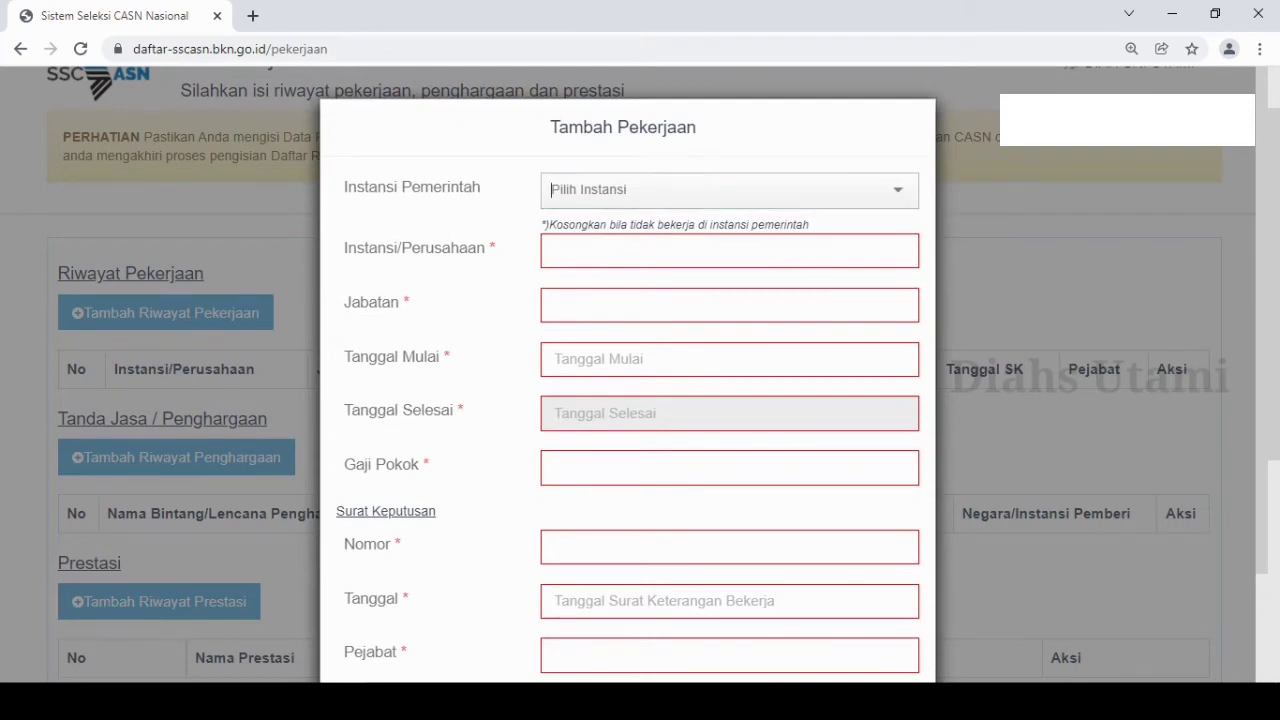
click(898, 190)
mouse_move(912, 221)
mouse_down()
mouse_move(912, 411)
mouse_move(912, 222)
mouse_up()
click(846, 184)
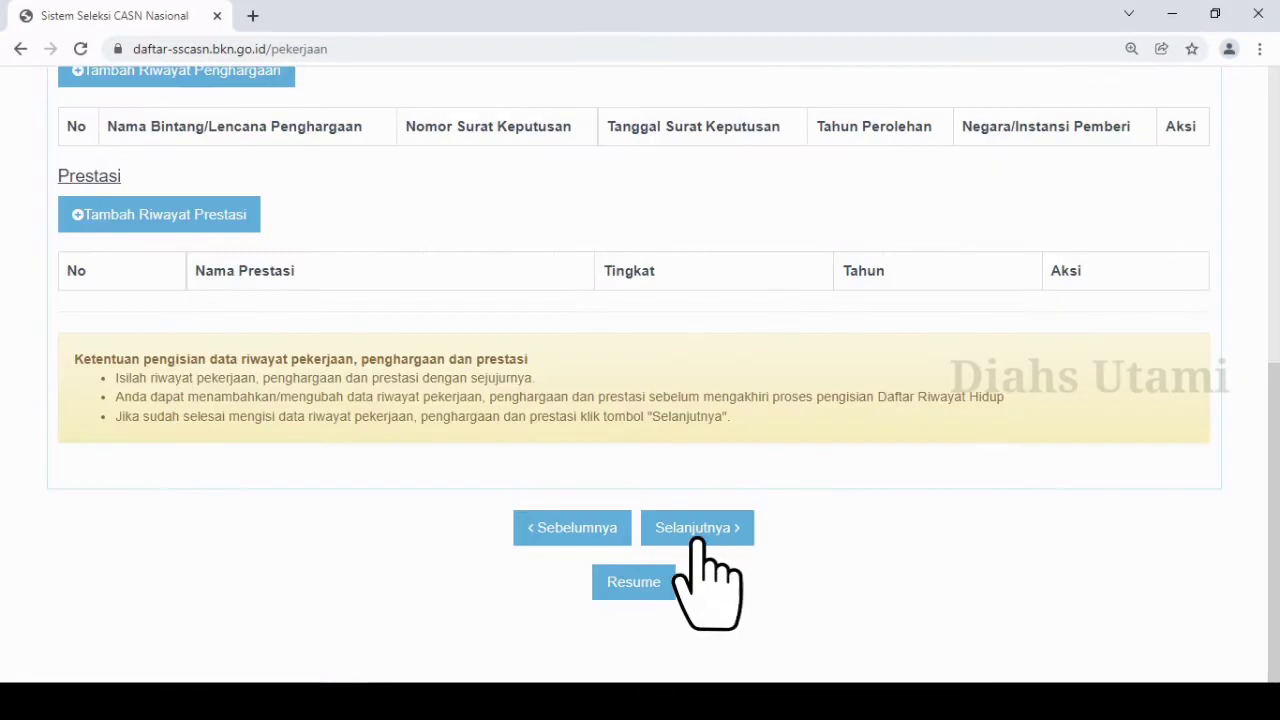
click(692, 537)
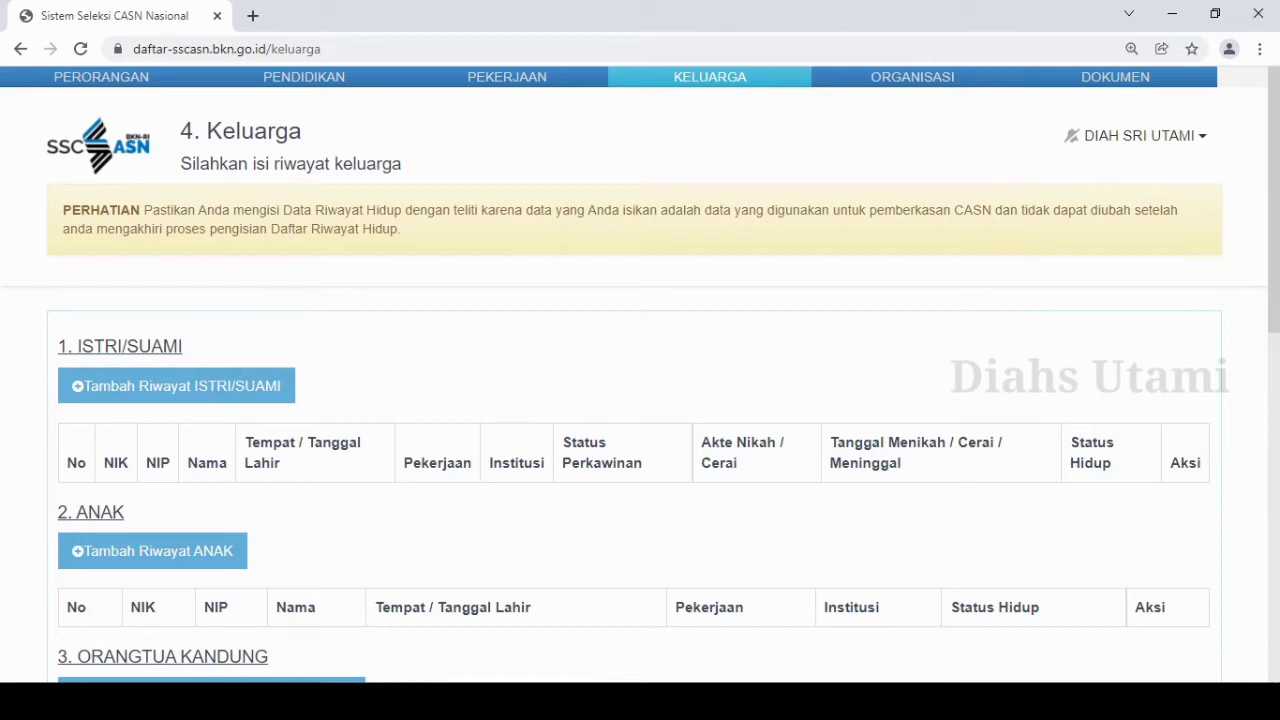
Start the family entries for ISTRI/SUAMI and ANAK, and continue to the Organisasi section.
scroll(640, 380, down, 4)
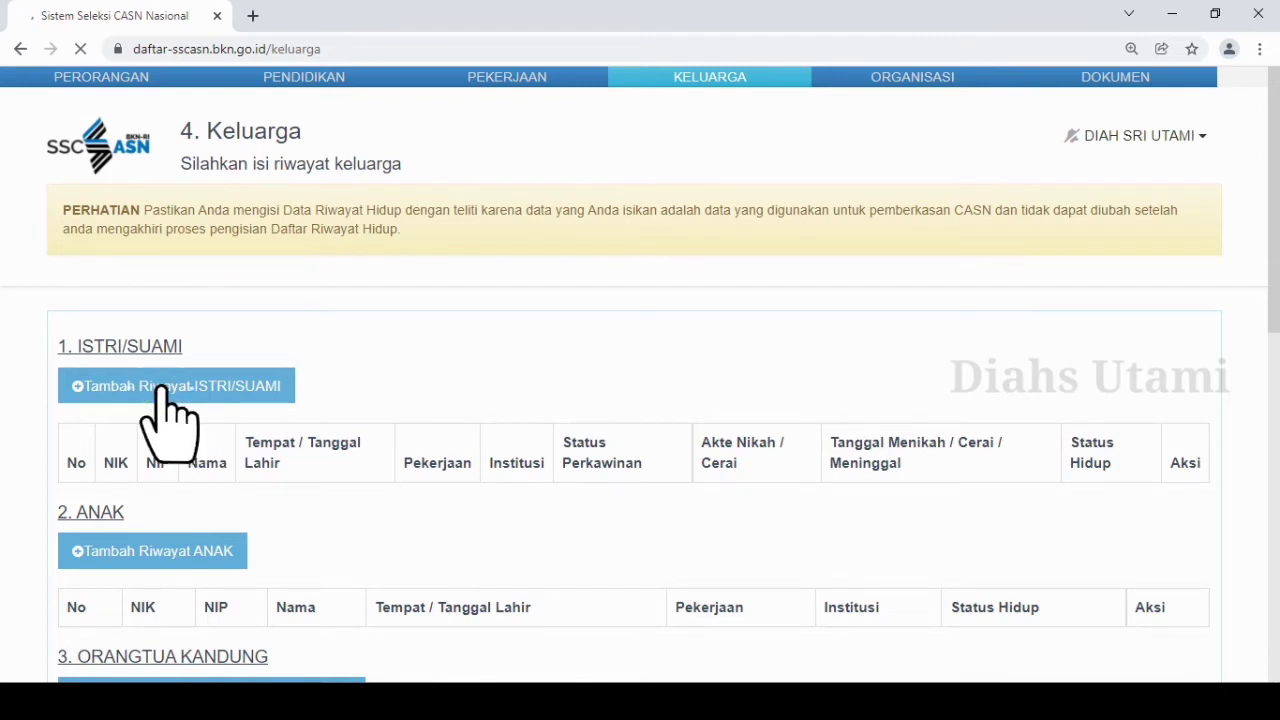
click(190, 398)
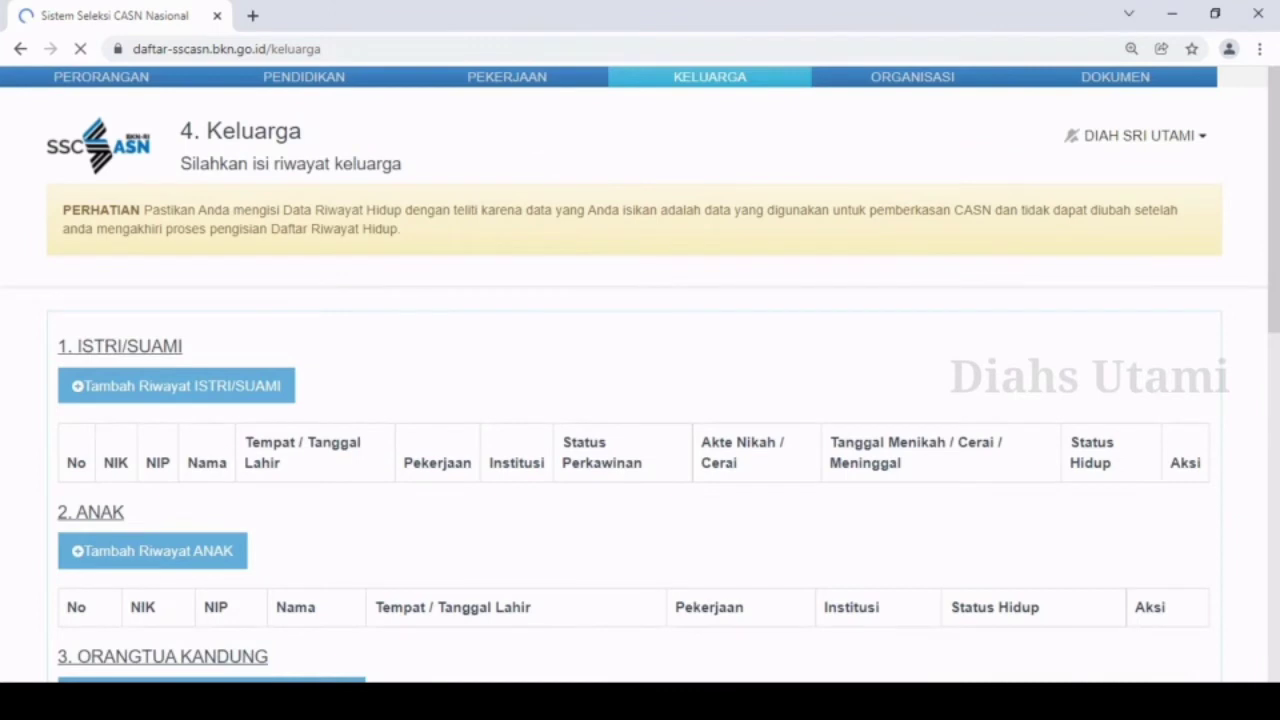
click(221, 565)
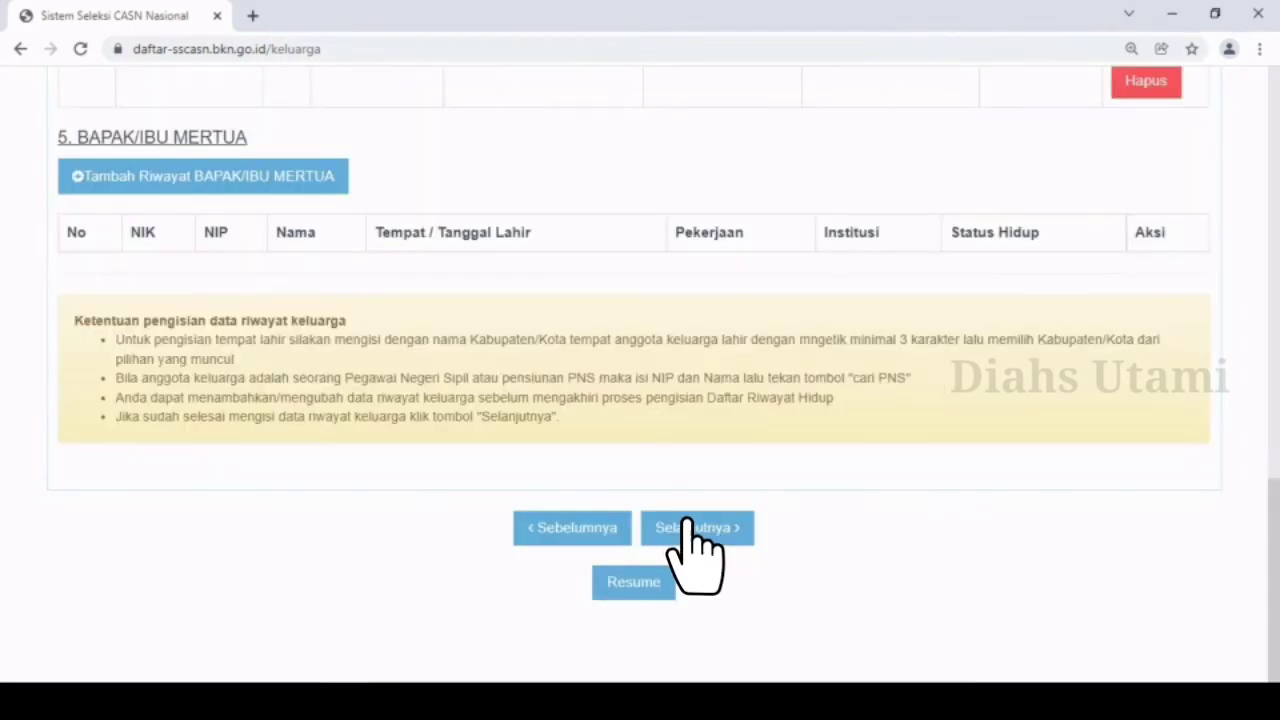
click(718, 535)
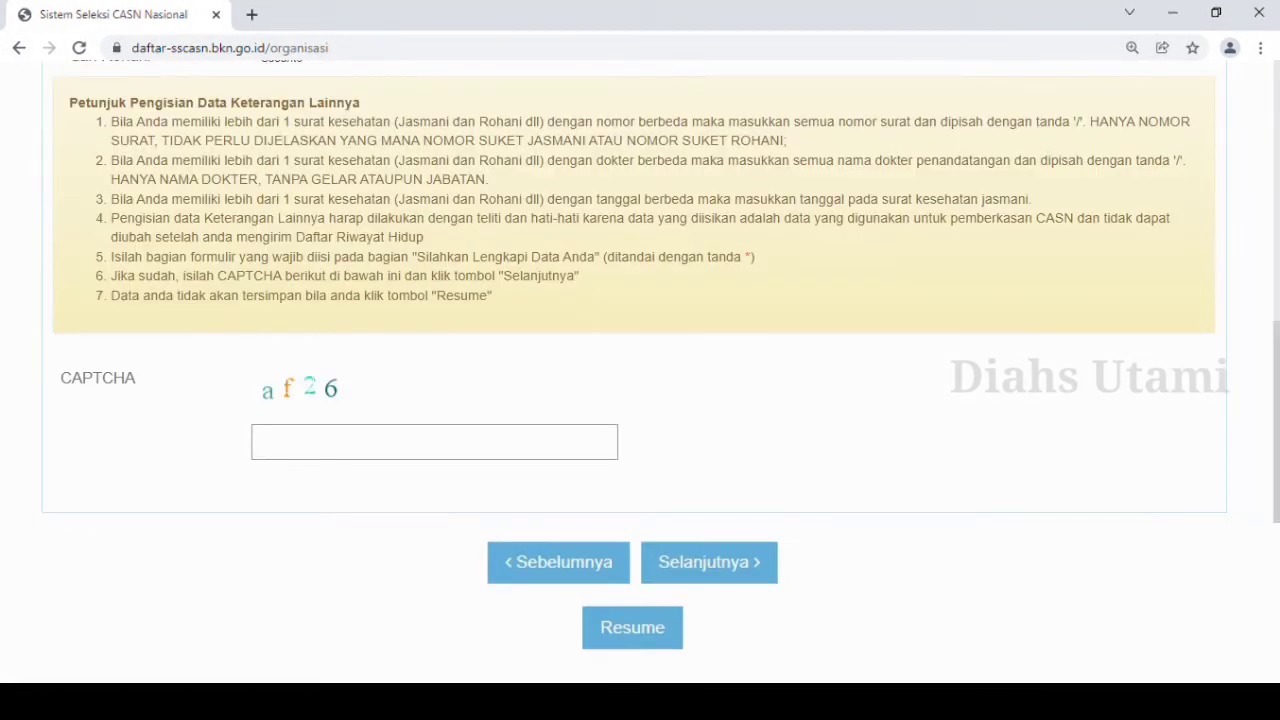
Fill in the displayed CAPTCHA code in the Organisasi section and continue to the Dokumen section.
text(af26)
click(670, 560)
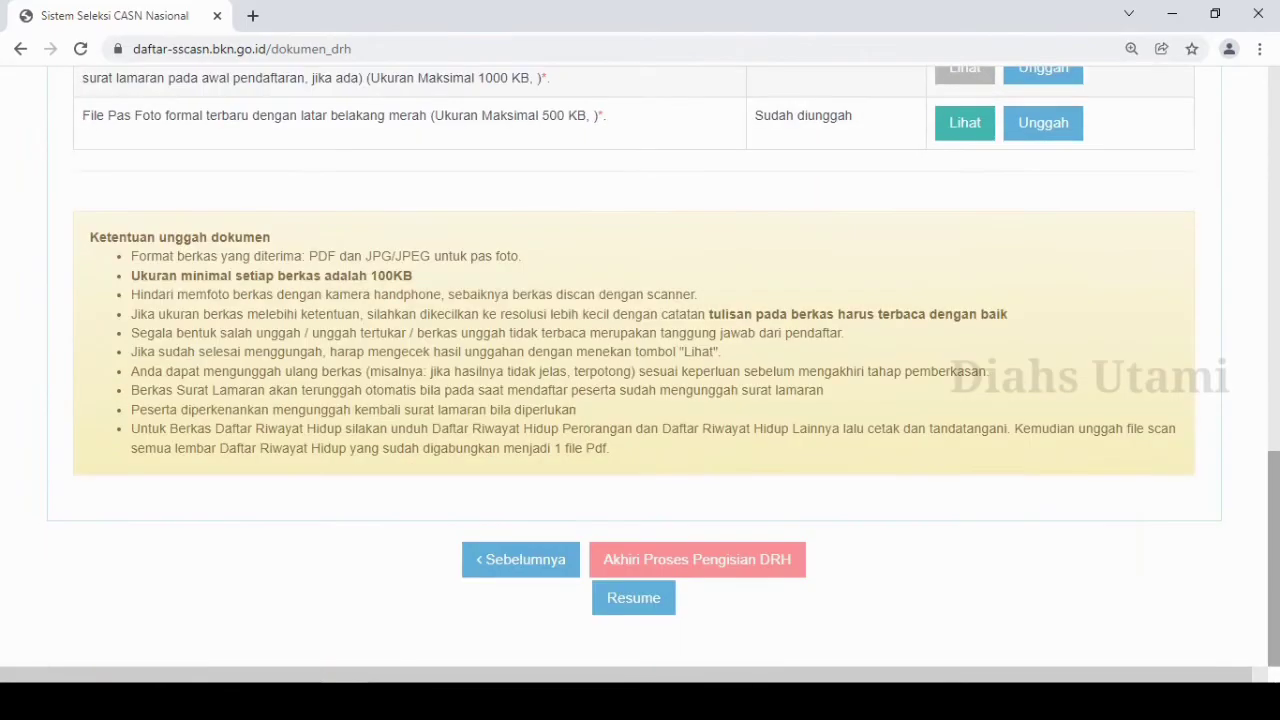
Print both the DRH Perorangan and the DRH Riwayat from the document upload page.
scroll(640, 366, up, 10)
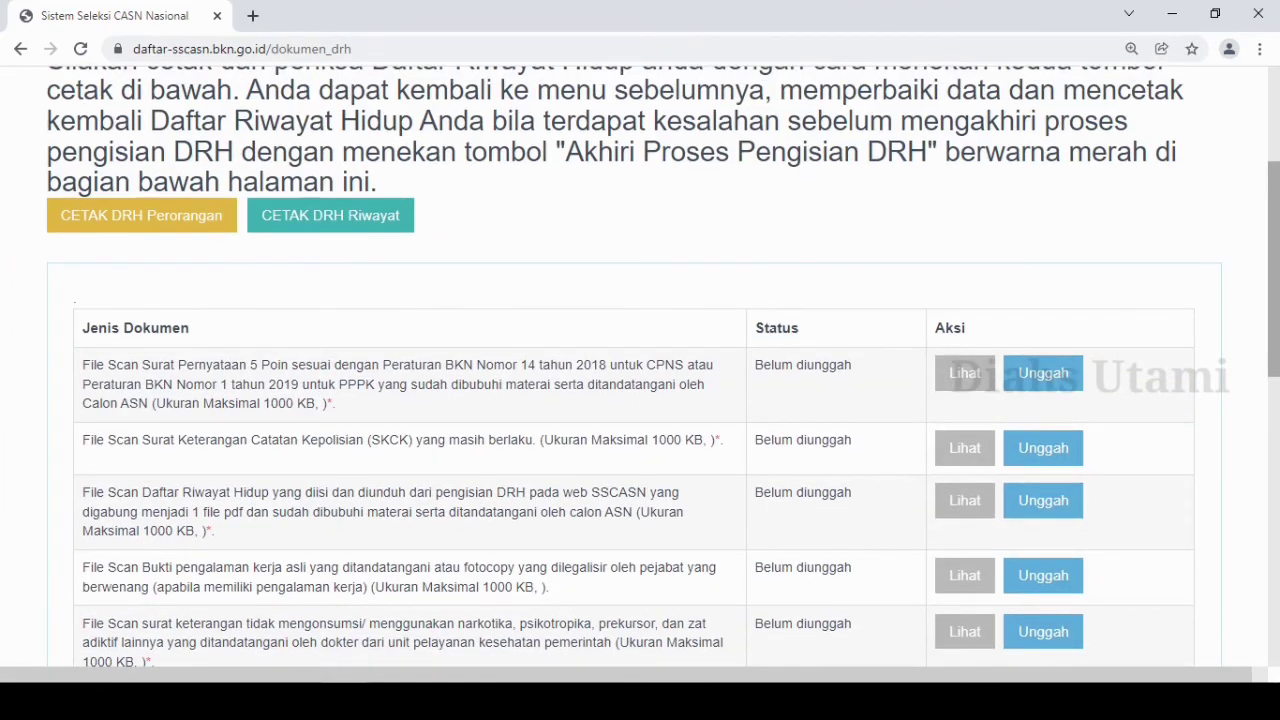
scroll(640, 366, up, 3)
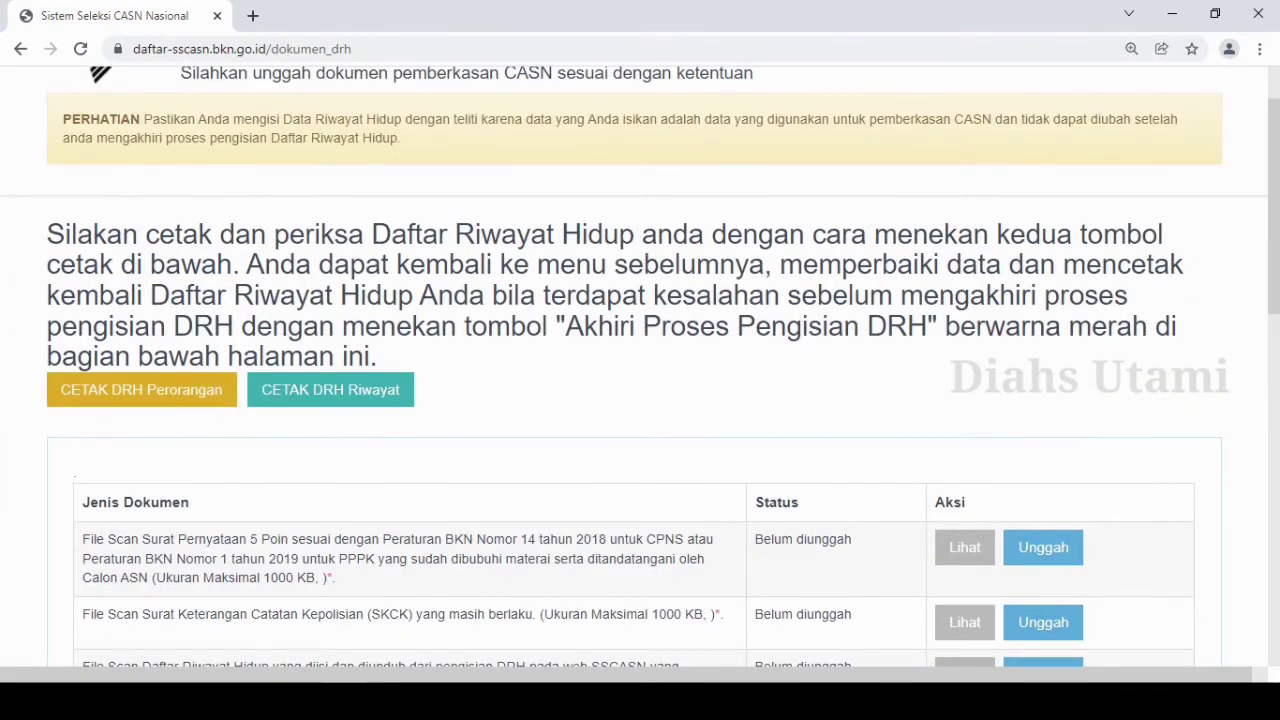
click(141, 389)
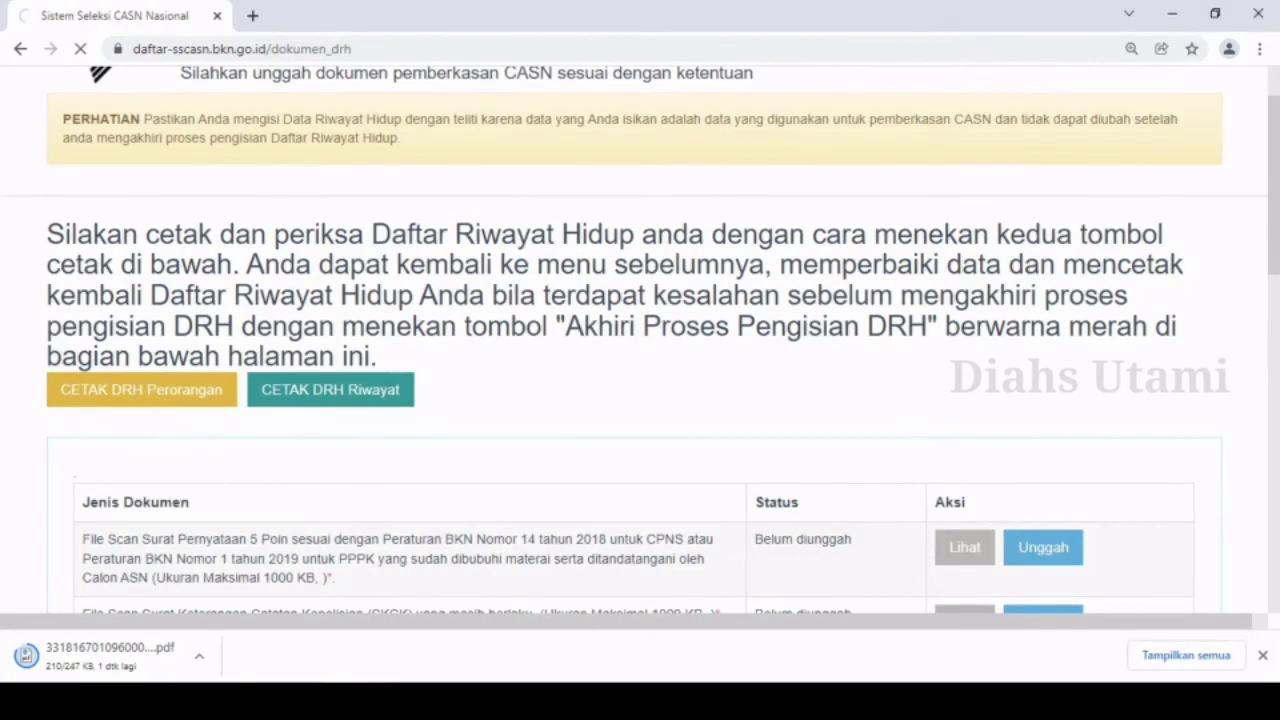
click(318, 392)
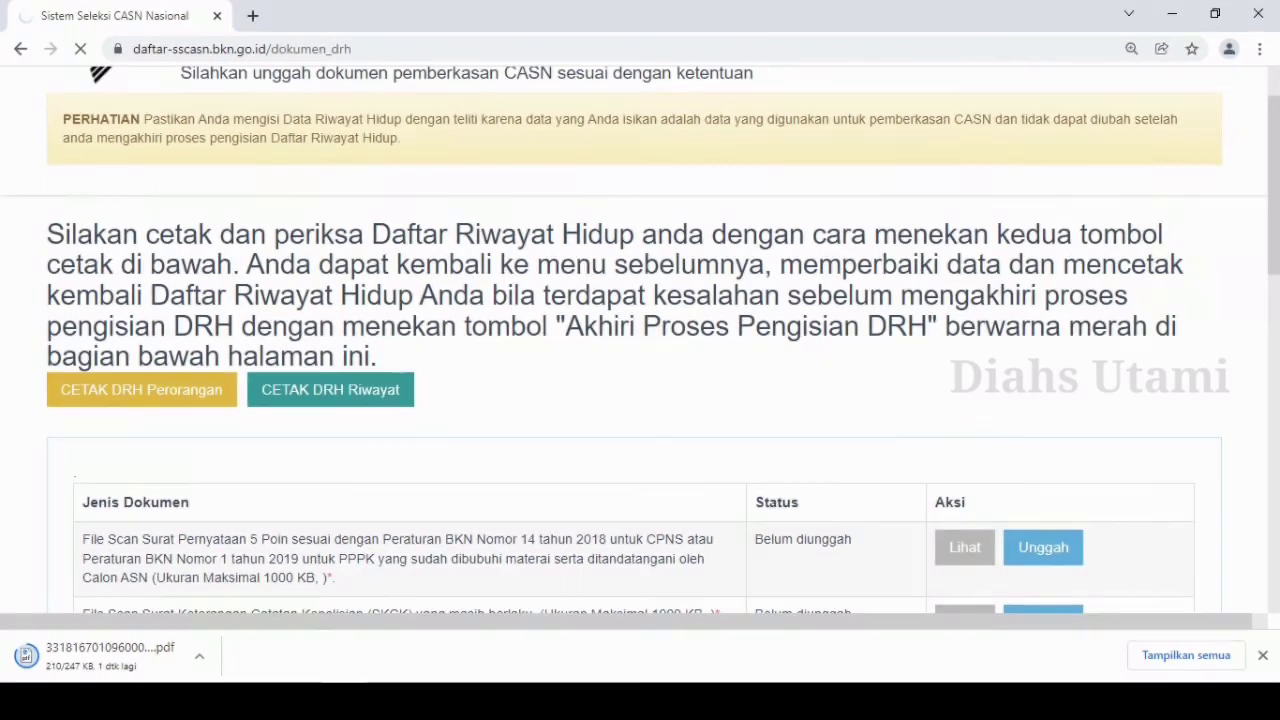
Review the upload status of every required document and the Ketentuan unggah dokumen rules.
scroll(640, 350, down, 3)
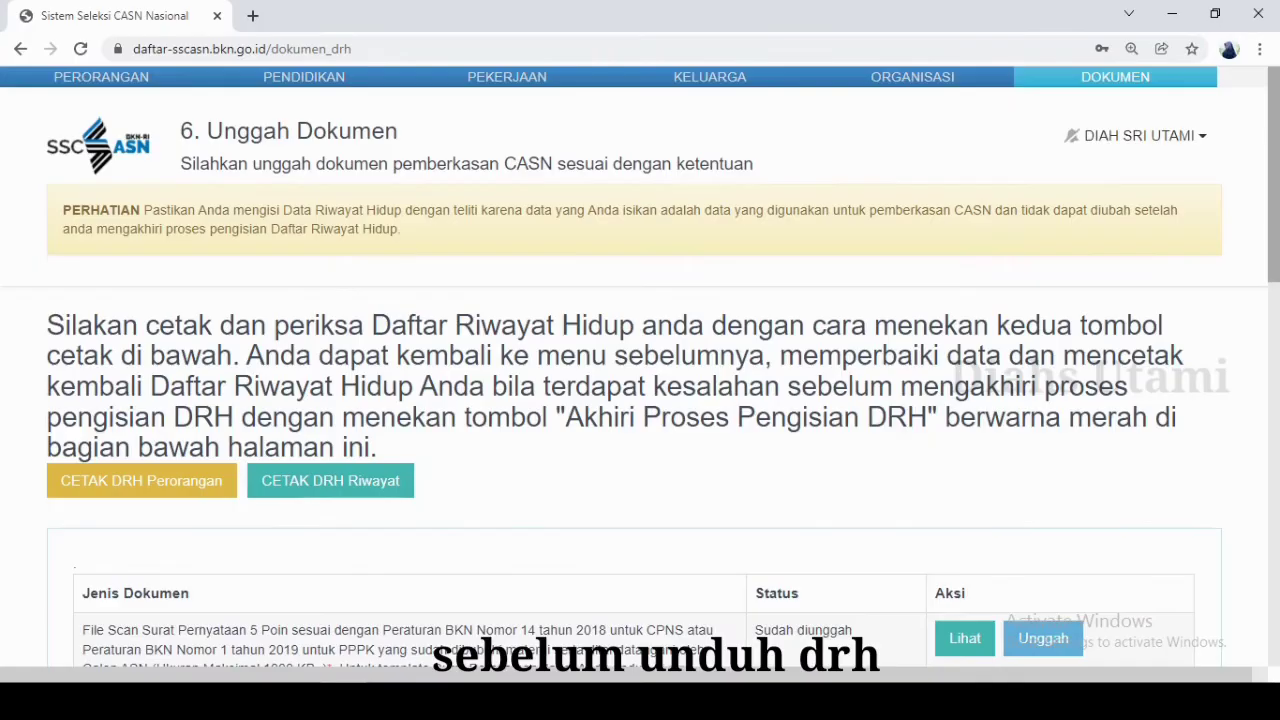
scroll(640, 400, down, 2)
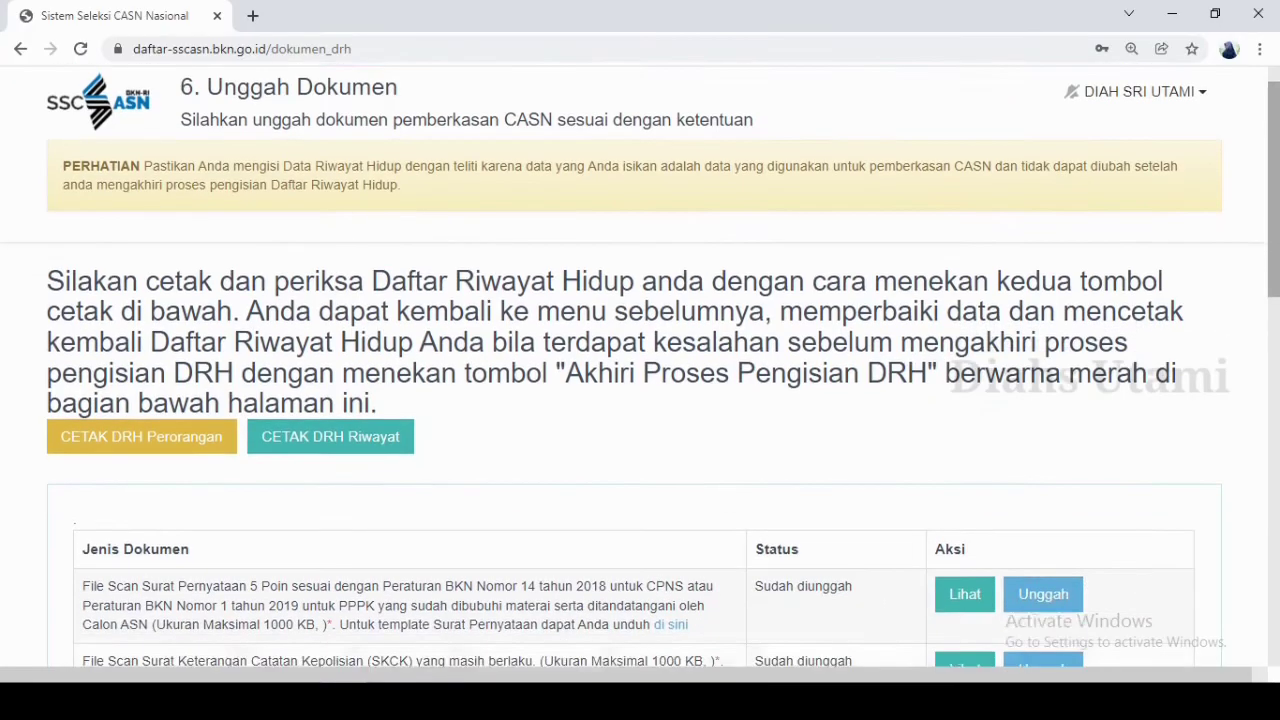
scroll(640, 400, down, 3)
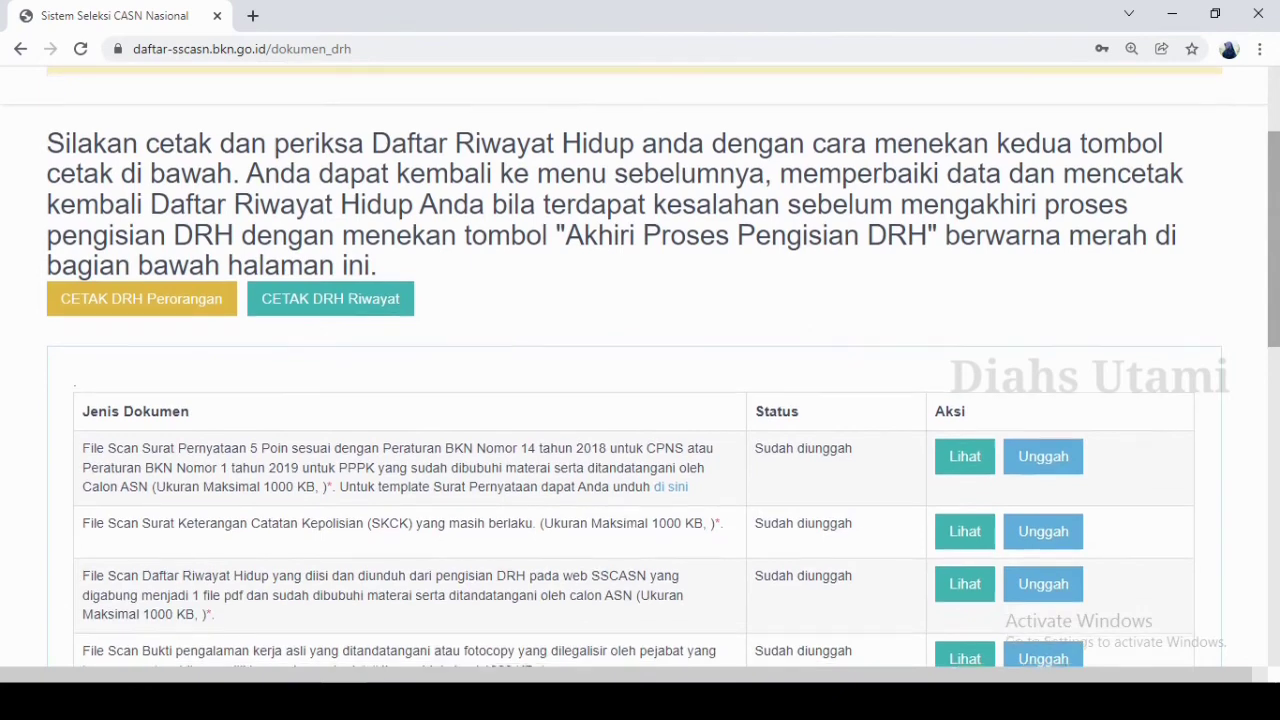
scroll(640, 400, down, 2)
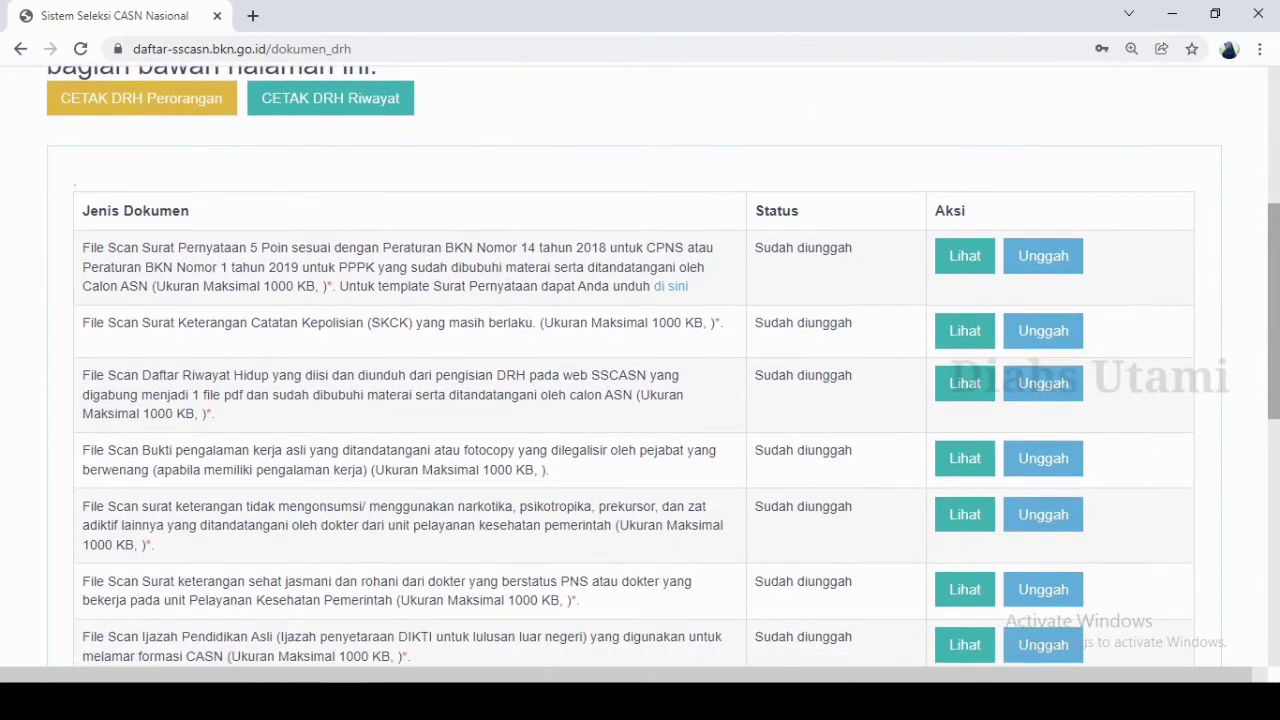
scroll(640, 400, down, 7)
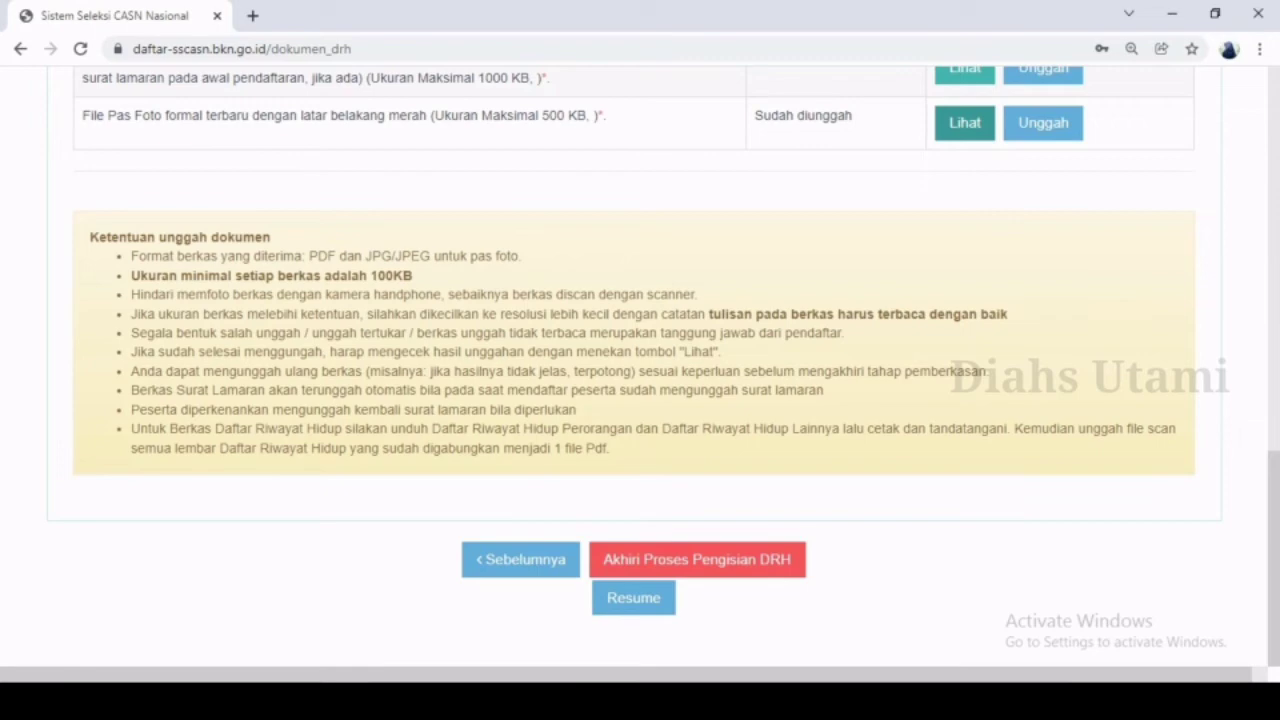
scroll(640, 400, up, 5)
scroll(640, 400, down, 2)
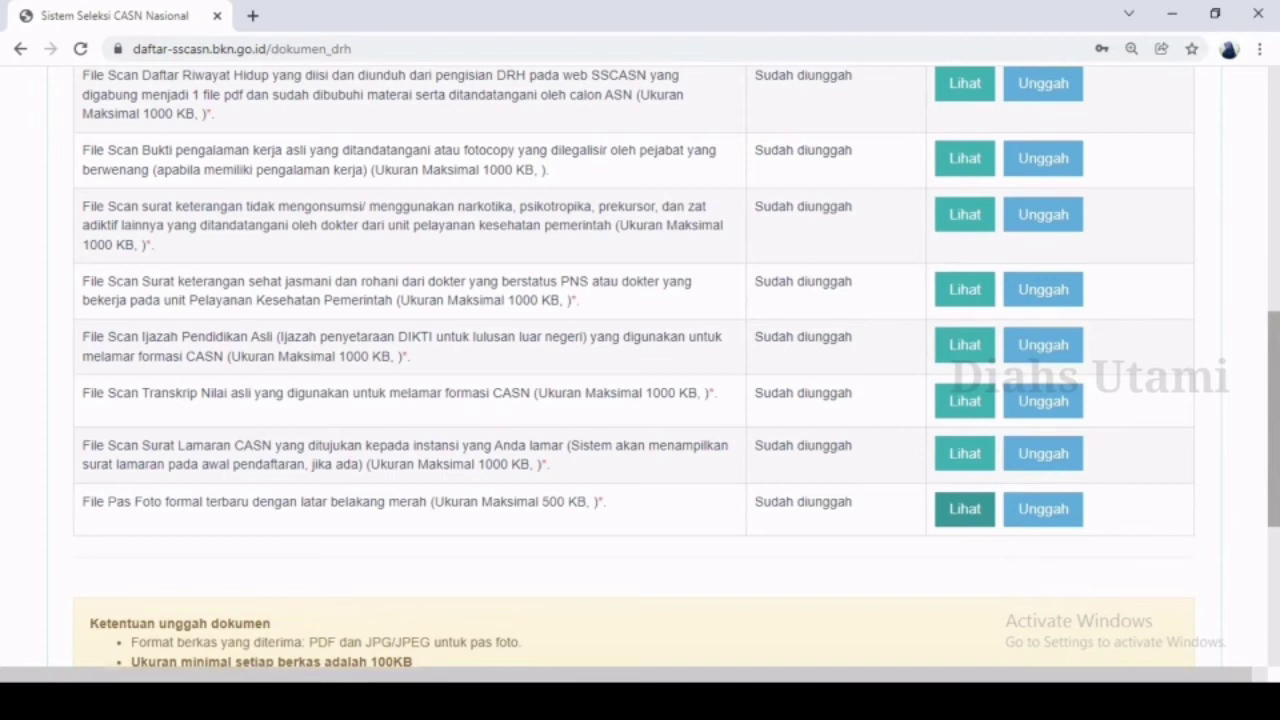
scroll(640, 370, down, 4)
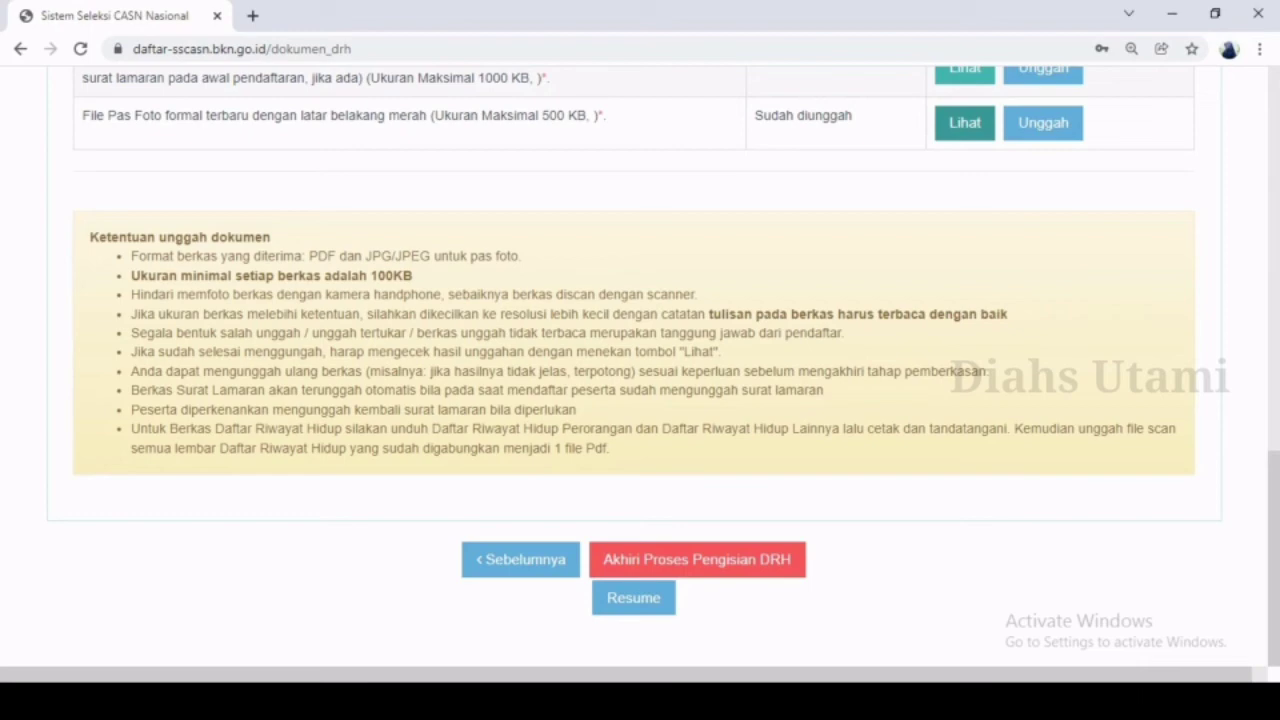
scroll(640, 370, up, 4)
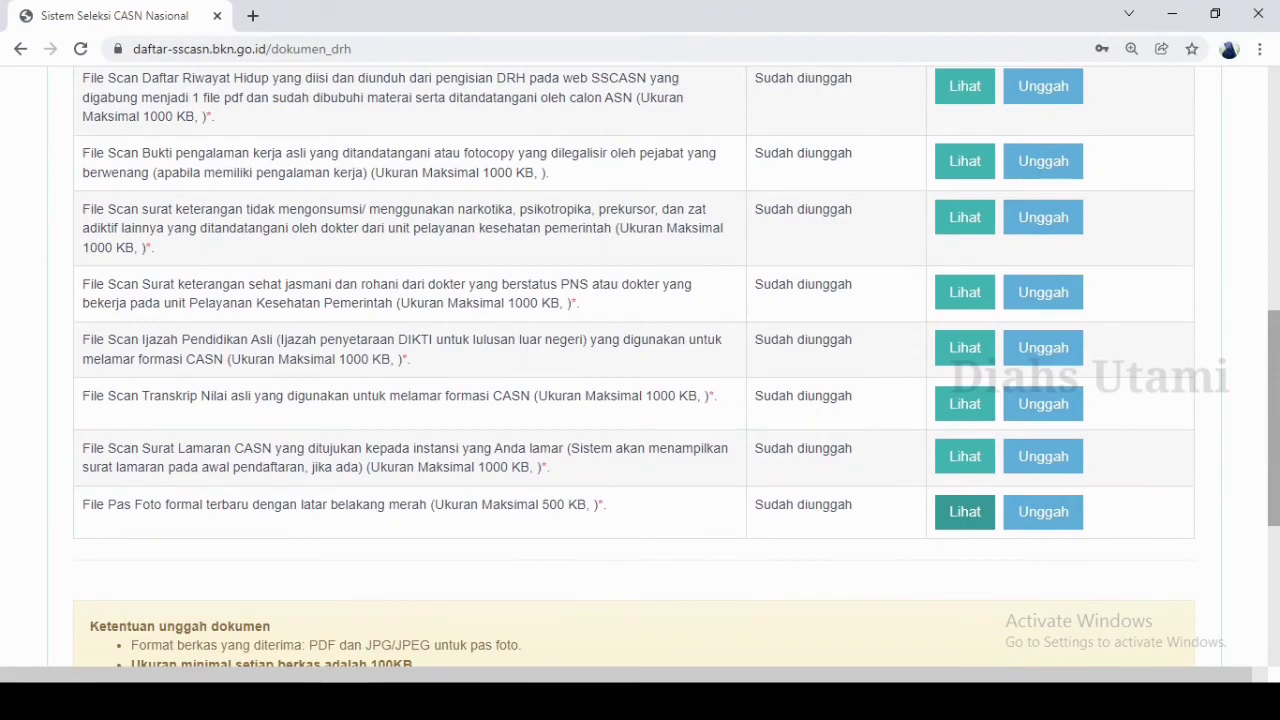
End the DRH filling process and confirm that the Daftar Riwayat Hidup is to be finalised and processed.
scroll(640, 370, down, 1)
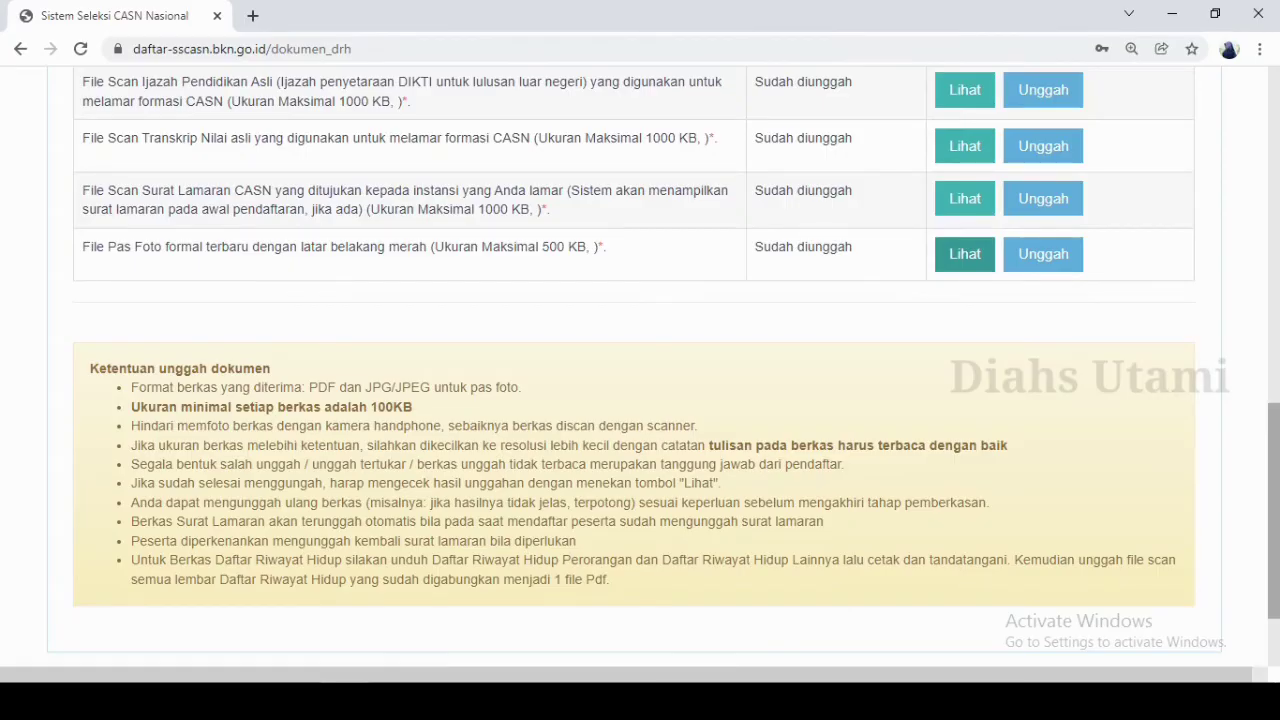
scroll(640, 366, down, 1)
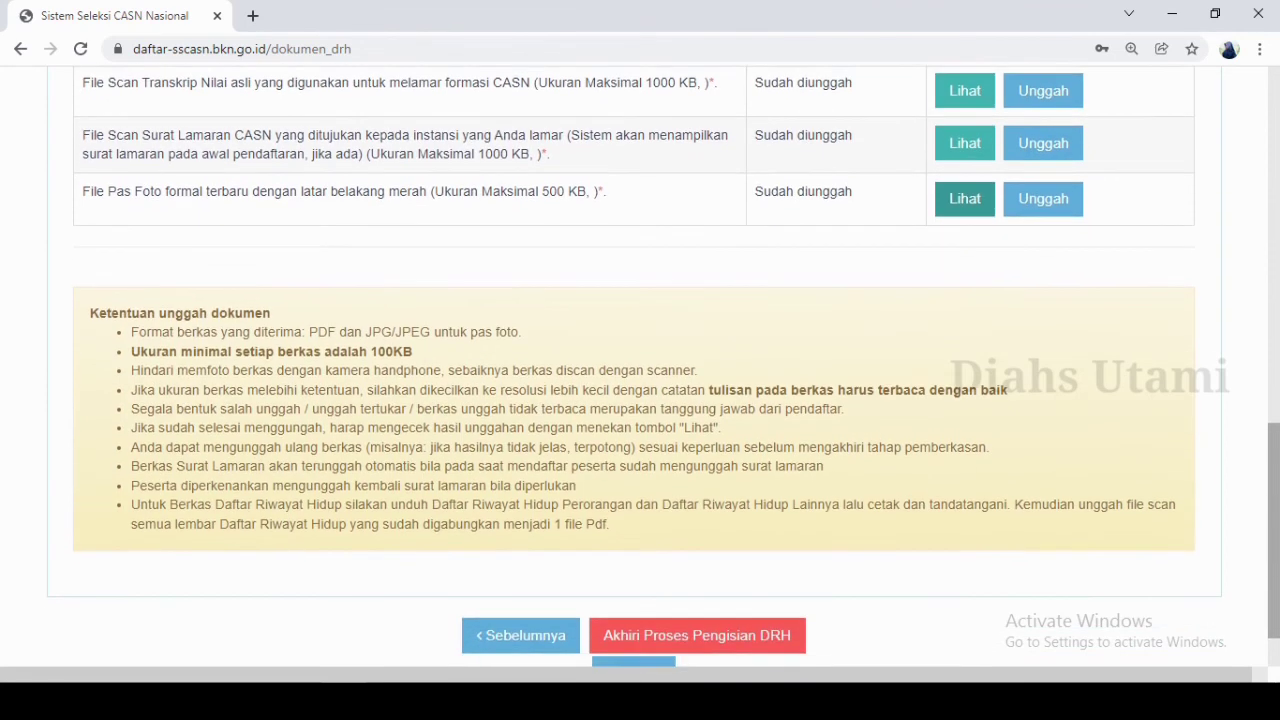
scroll(640, 366, down, 1)
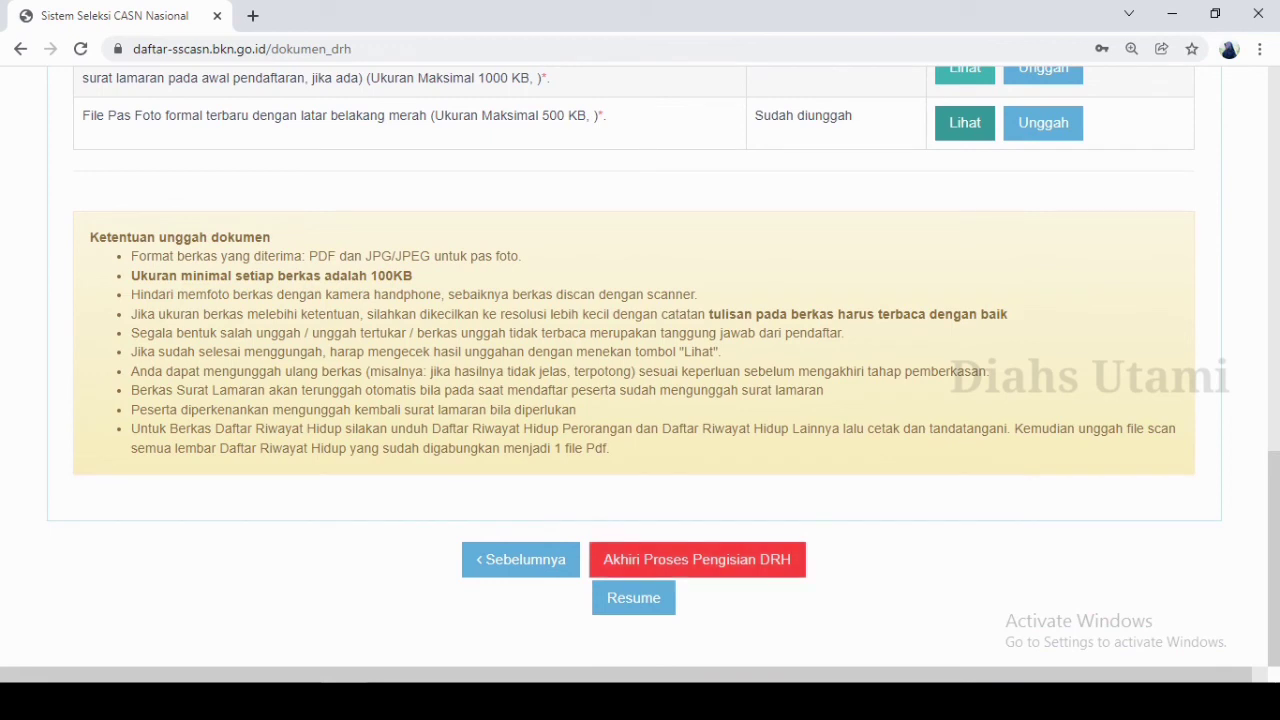
click(692, 568)
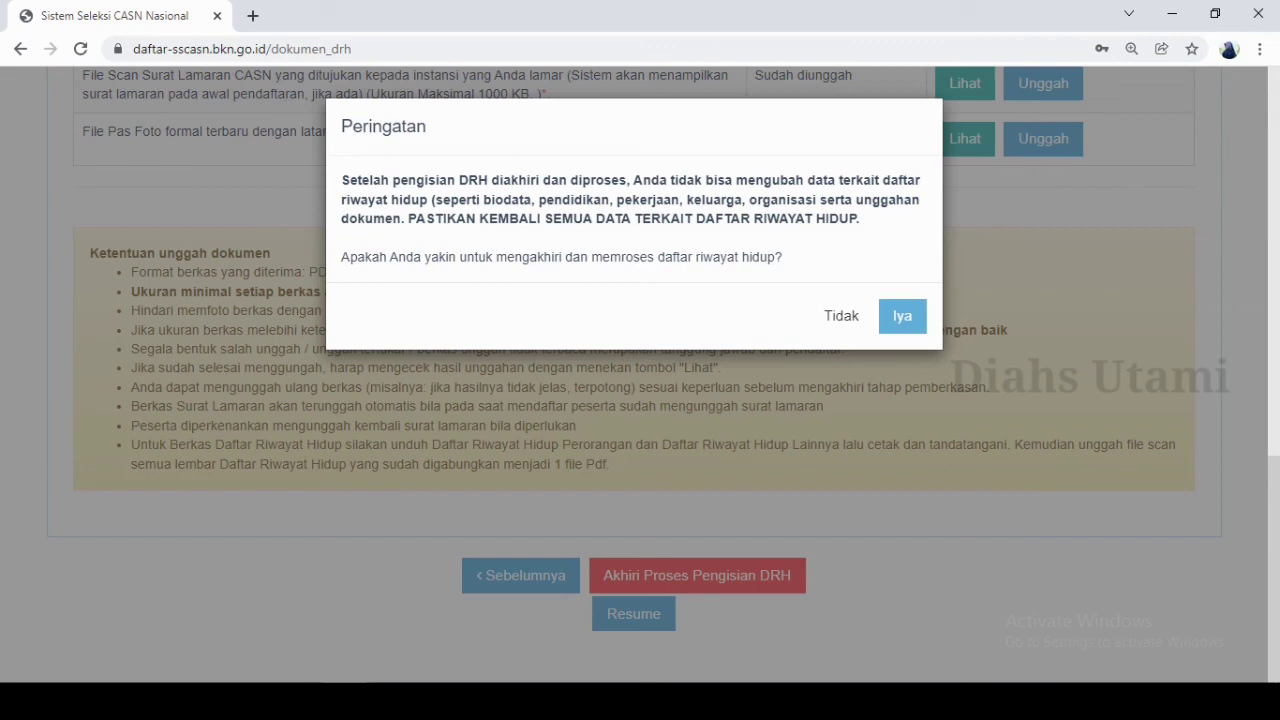
click(900, 318)
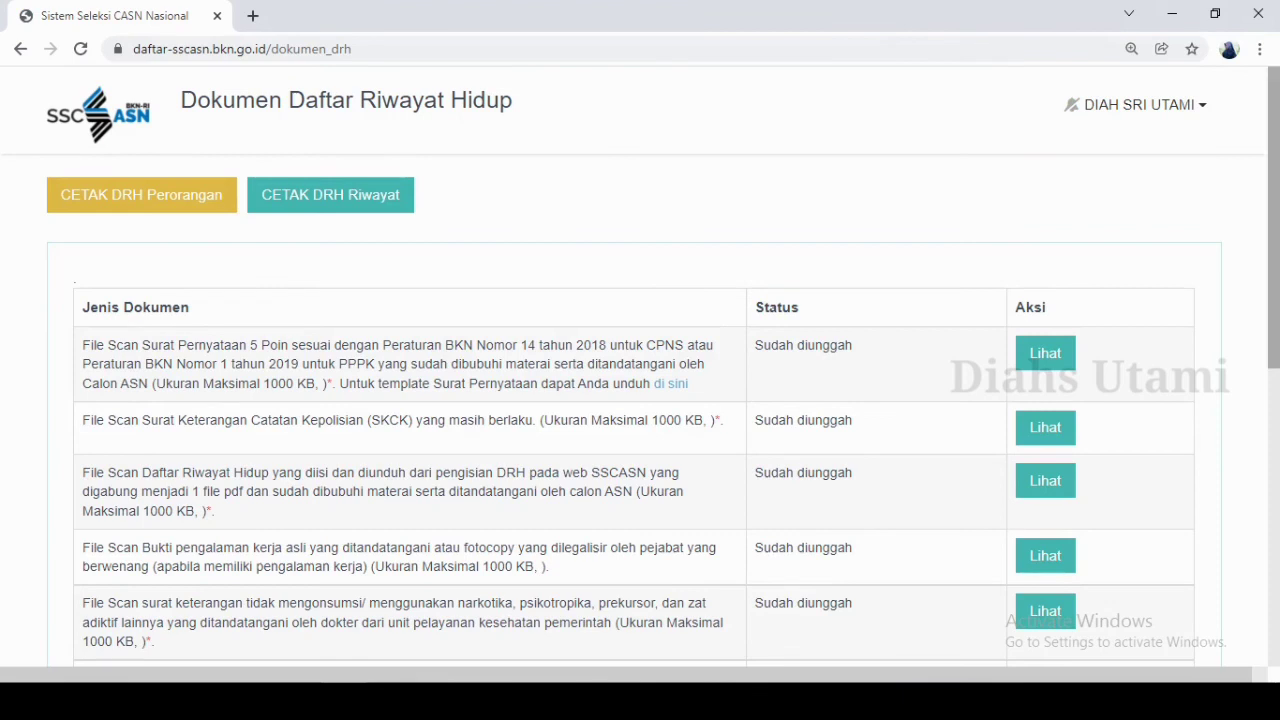
Review the submitted Dokumen Daftar Riwayat Hidup list and its closing notice, and open the Resume.
scroll(640, 368, down, 1)
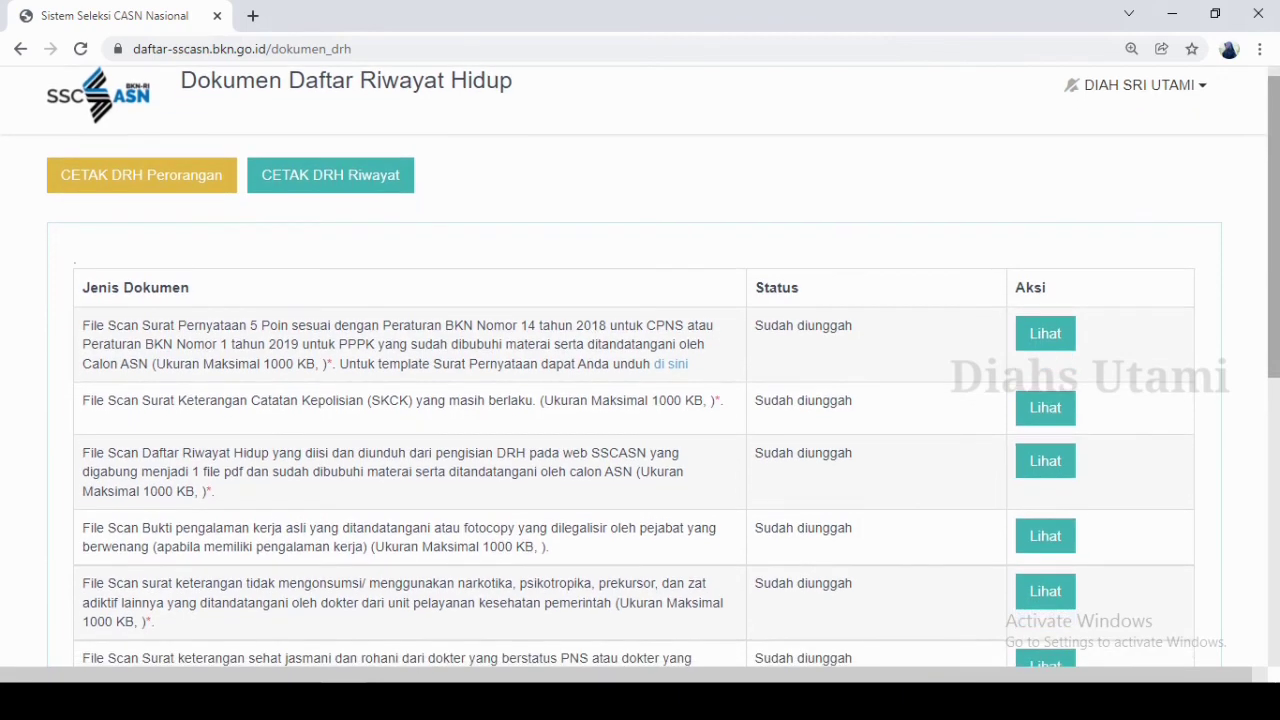
scroll(640, 368, down, 2)
scroll(640, 368, down, 2)
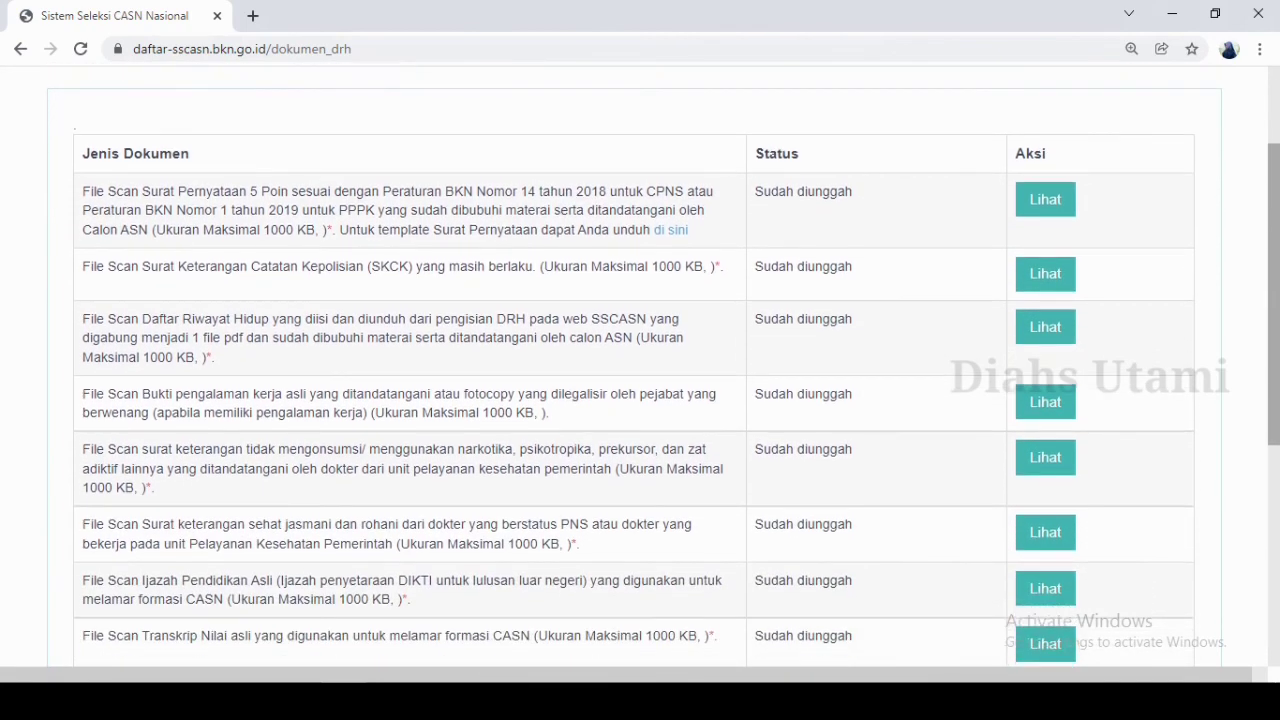
scroll(640, 368, down, 2)
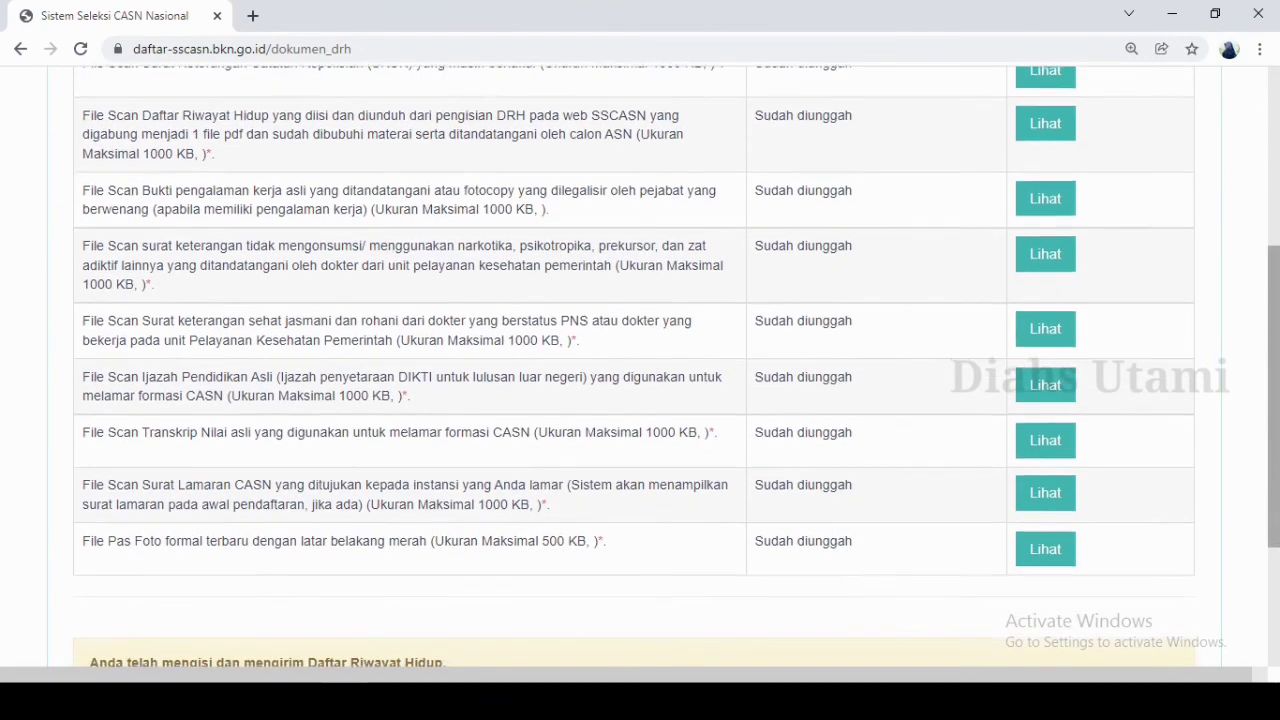
scroll(640, 368, down, 1)
scroll(640, 368, down, 2)
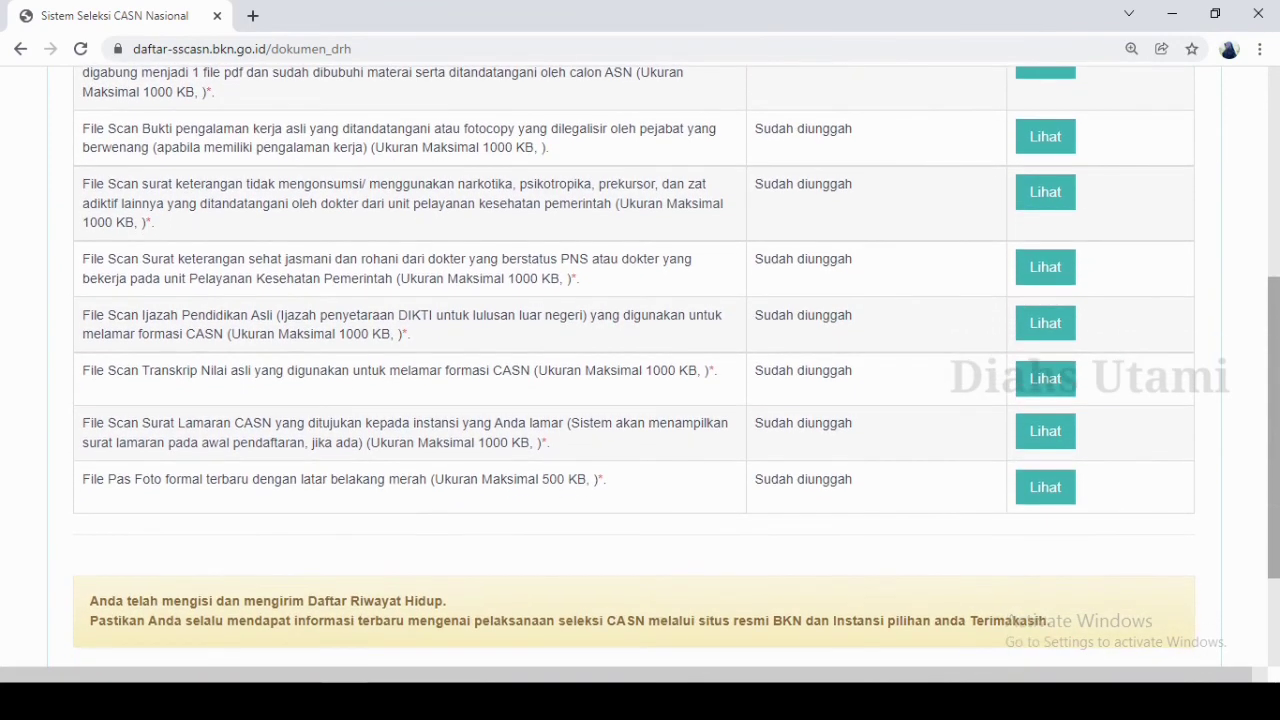
scroll(640, 368, down, 3)
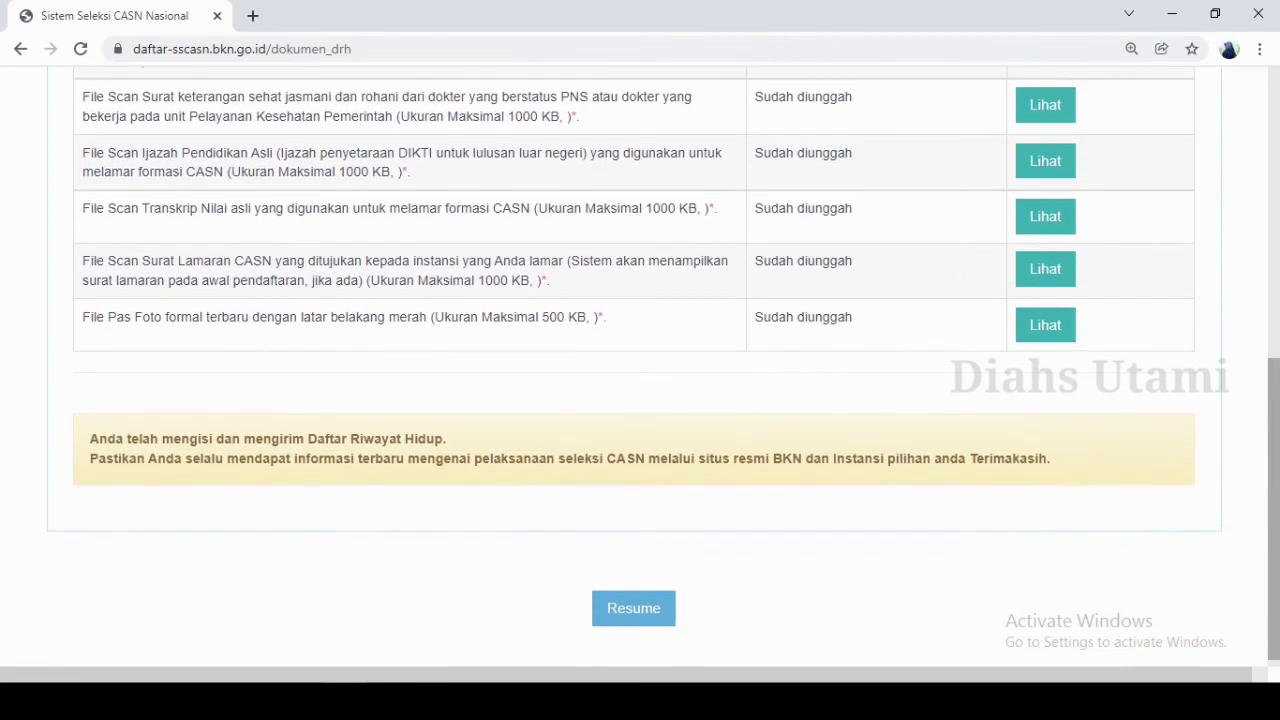
scroll(640, 400, up, 3)
scroll(632, 600, down, 3)
click(628, 610)
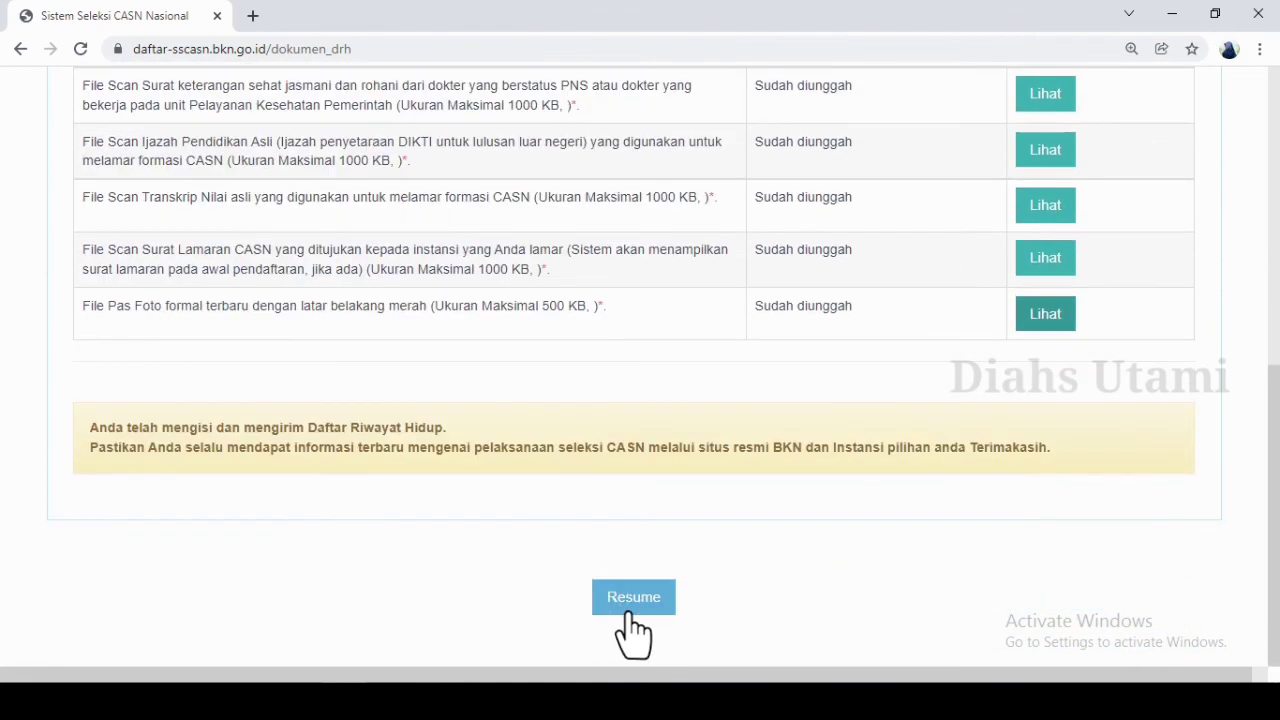